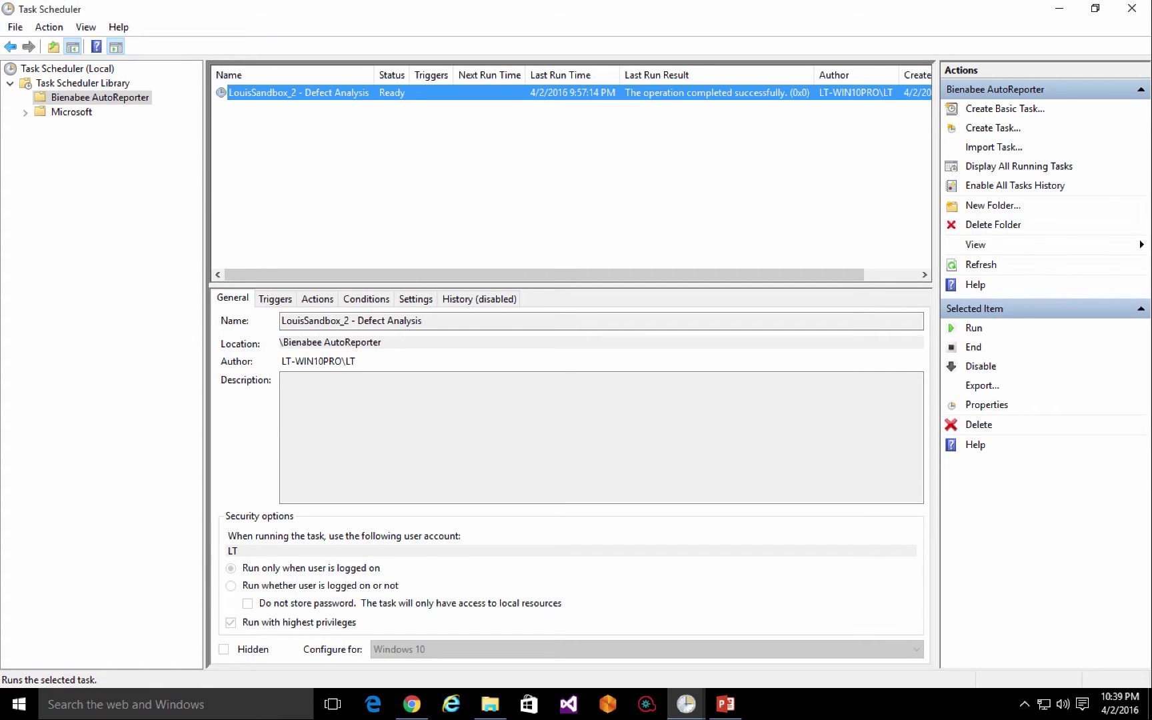
# Switch to Internet Explorer, log in to the preselected HP ALM project, and review the Defect Analysis report's query and post-processing script.
pyautogui.click(448, 705)
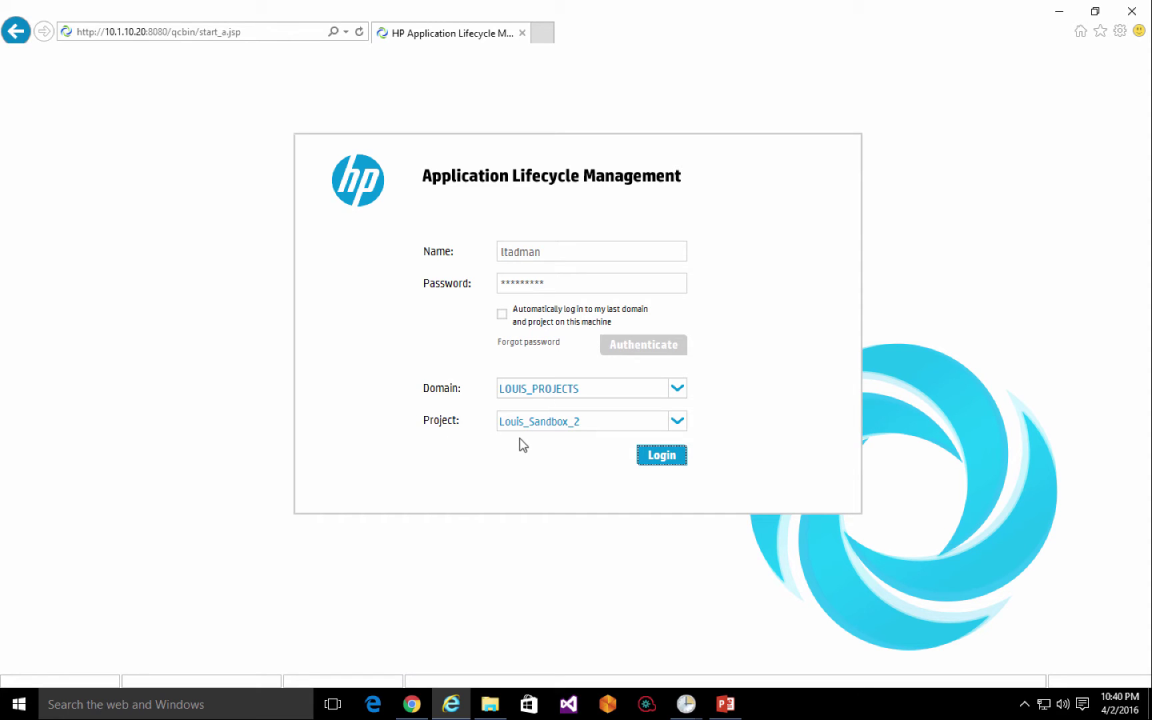
pyautogui.click(667, 460)
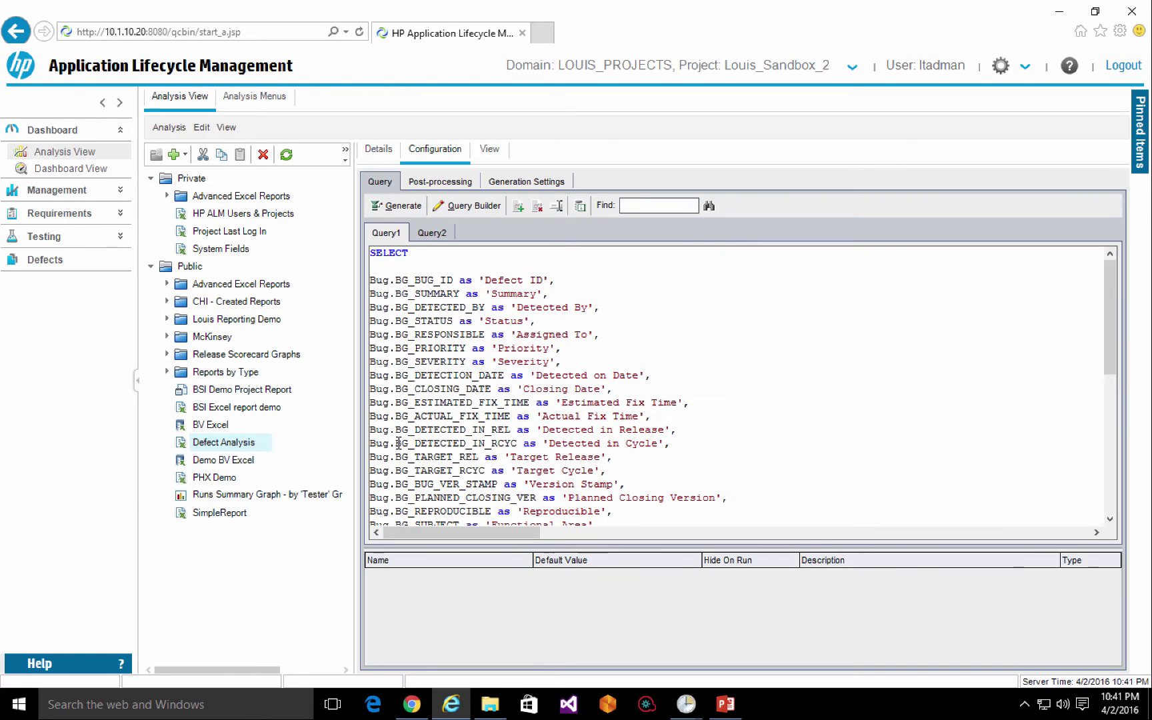
pyautogui.scroll(-2, 738, 391)
pyautogui.scroll(-15, 738, 390)
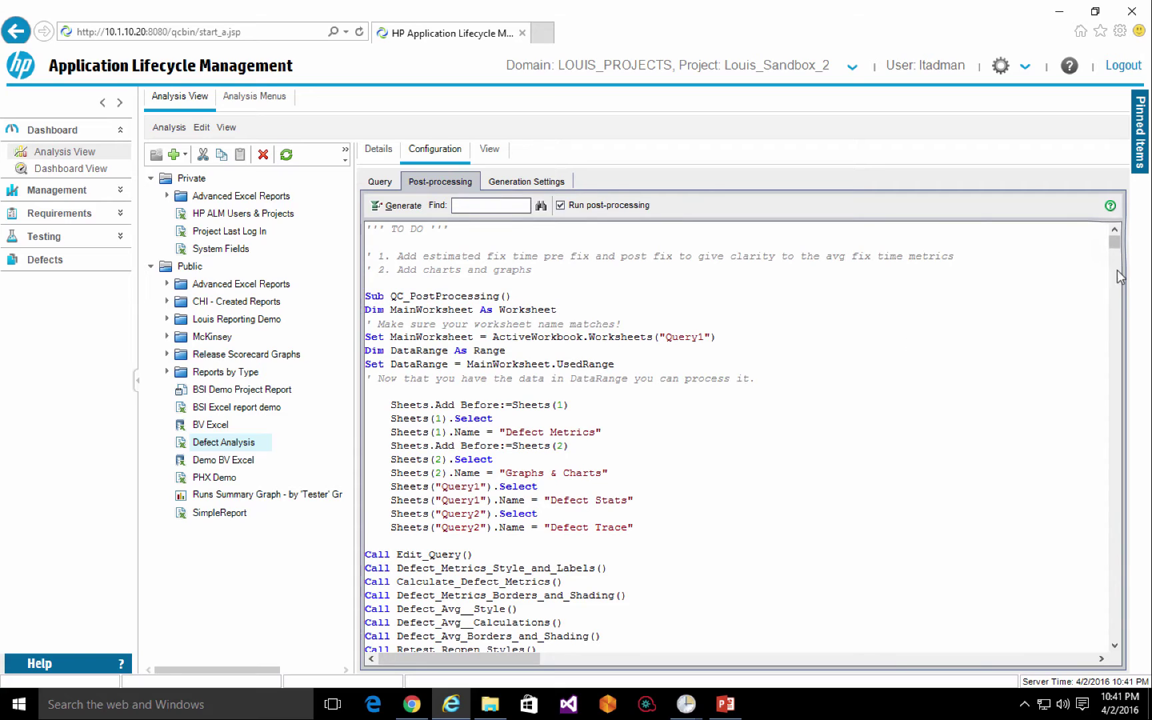
pyautogui.moveTo(1113, 242)
pyautogui.mouseDown()
pyautogui.moveTo(1137, 674)
pyautogui.moveTo(1126, 244)
pyautogui.mouseUp()
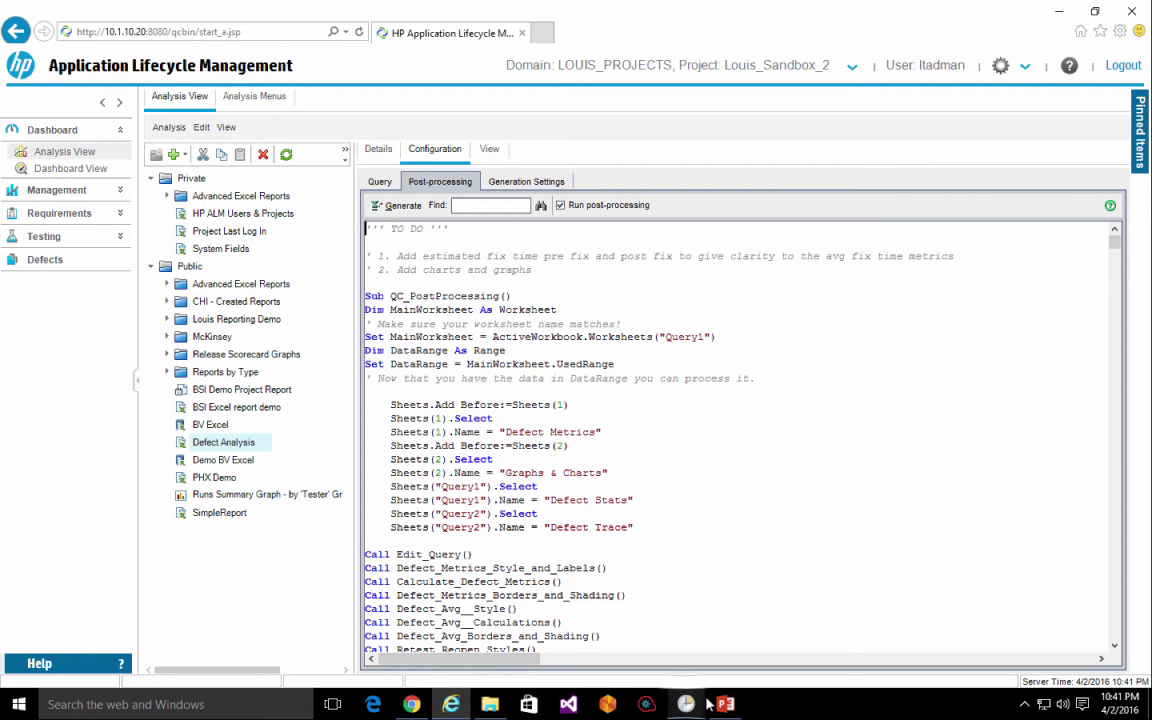
# Switch to Task Scheduler and run the Defect Analysis task in the Bienabee AutoReporter folder.
pyautogui.moveTo(686, 703)
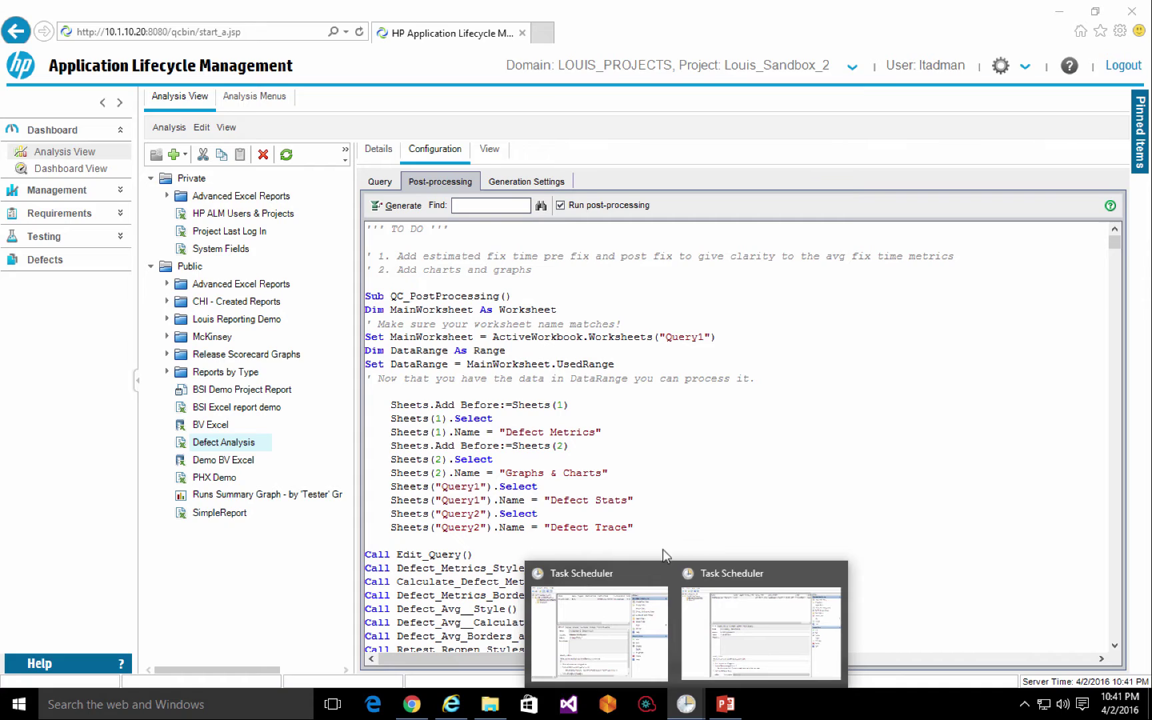
pyautogui.click(624, 570)
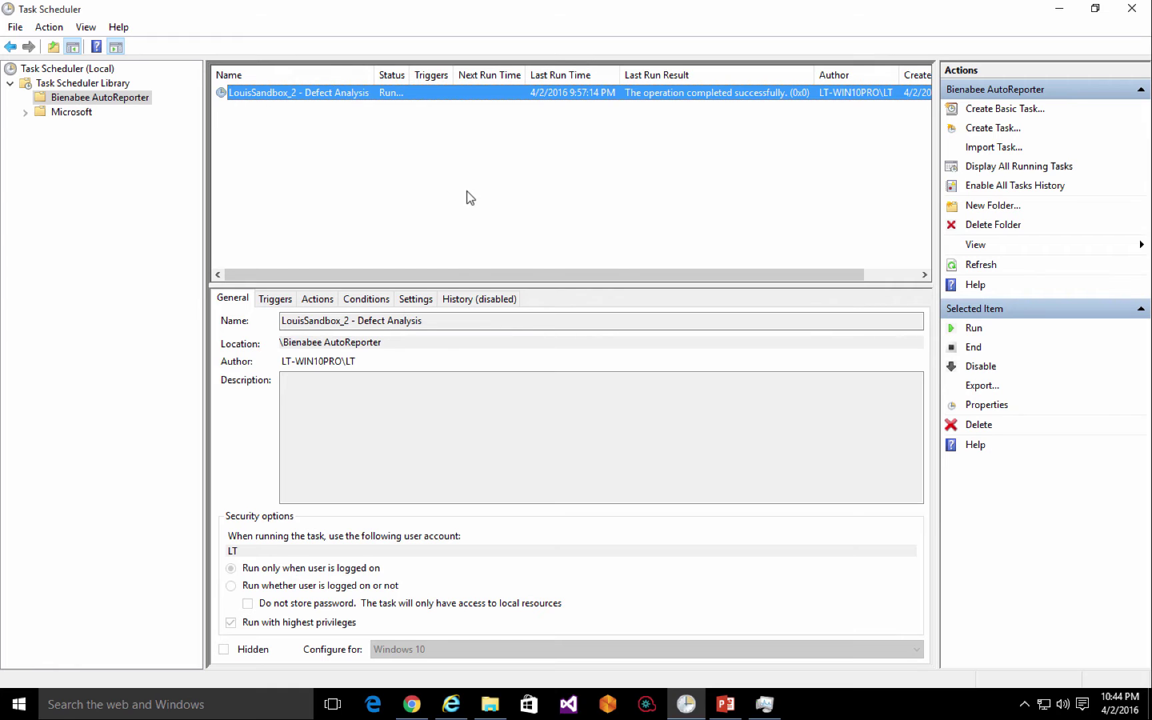
pyautogui.click(953, 329)
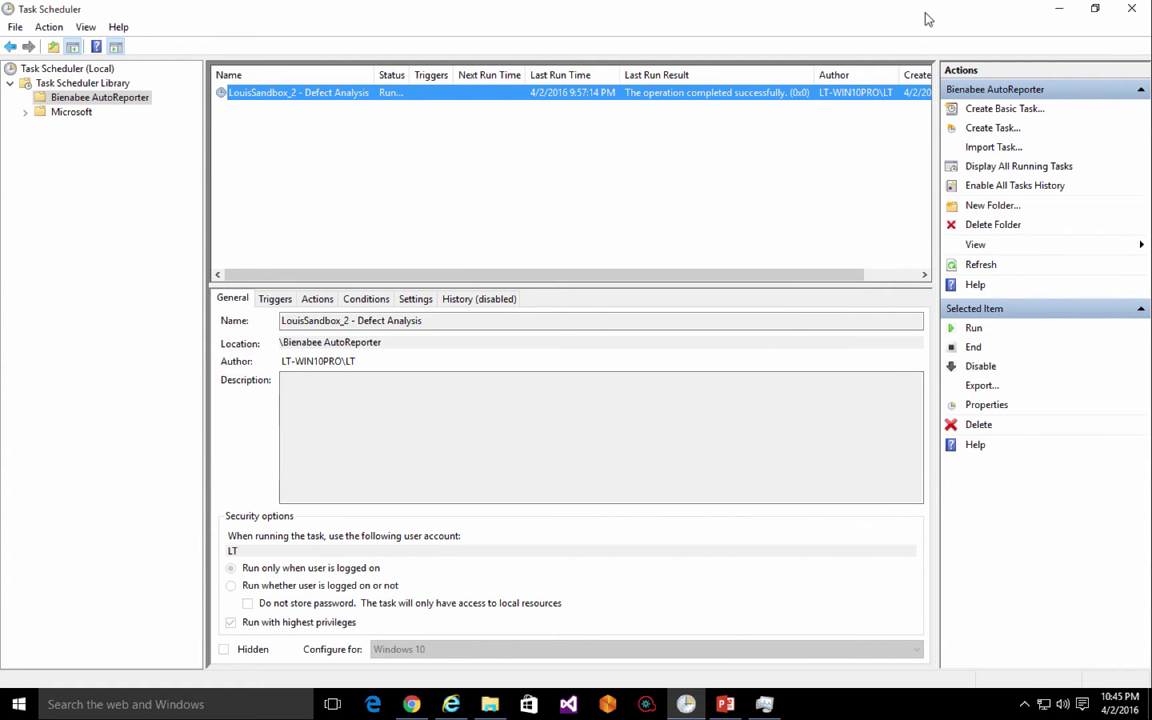
# Minimize the open windows, switch to Gmail in Chrome, and open the newest Defect Analysis automatic generation email.
pyautogui.click(1057, 11)
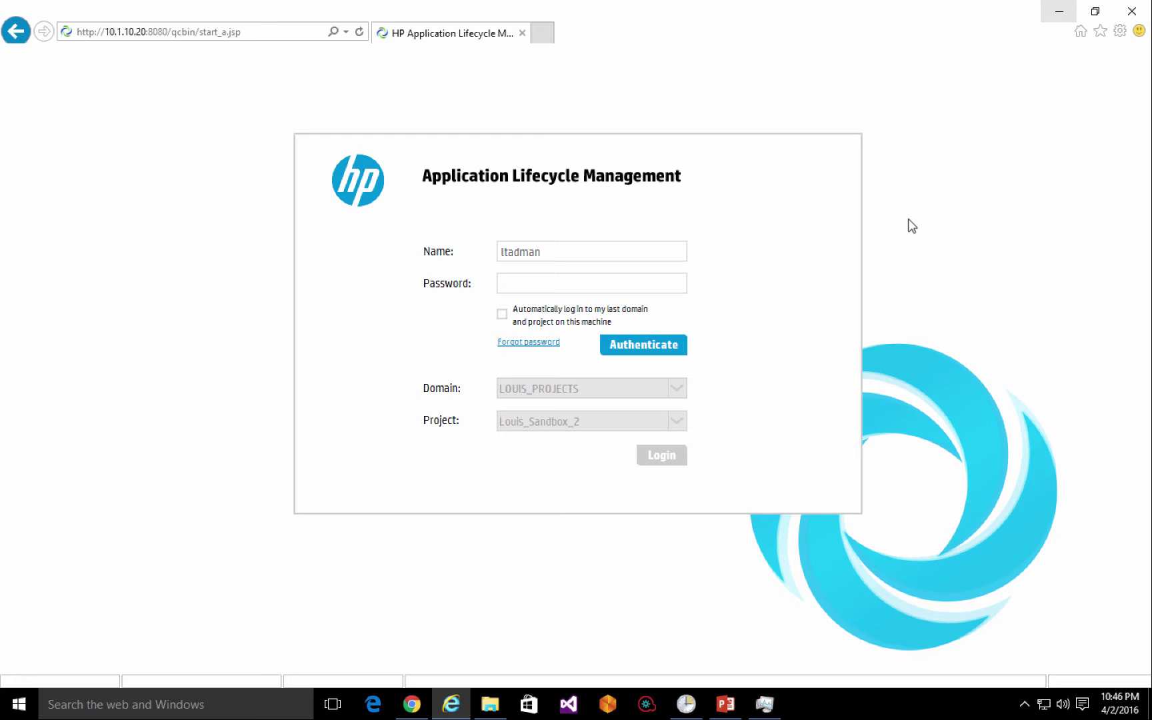
pyautogui.click(1058, 11)
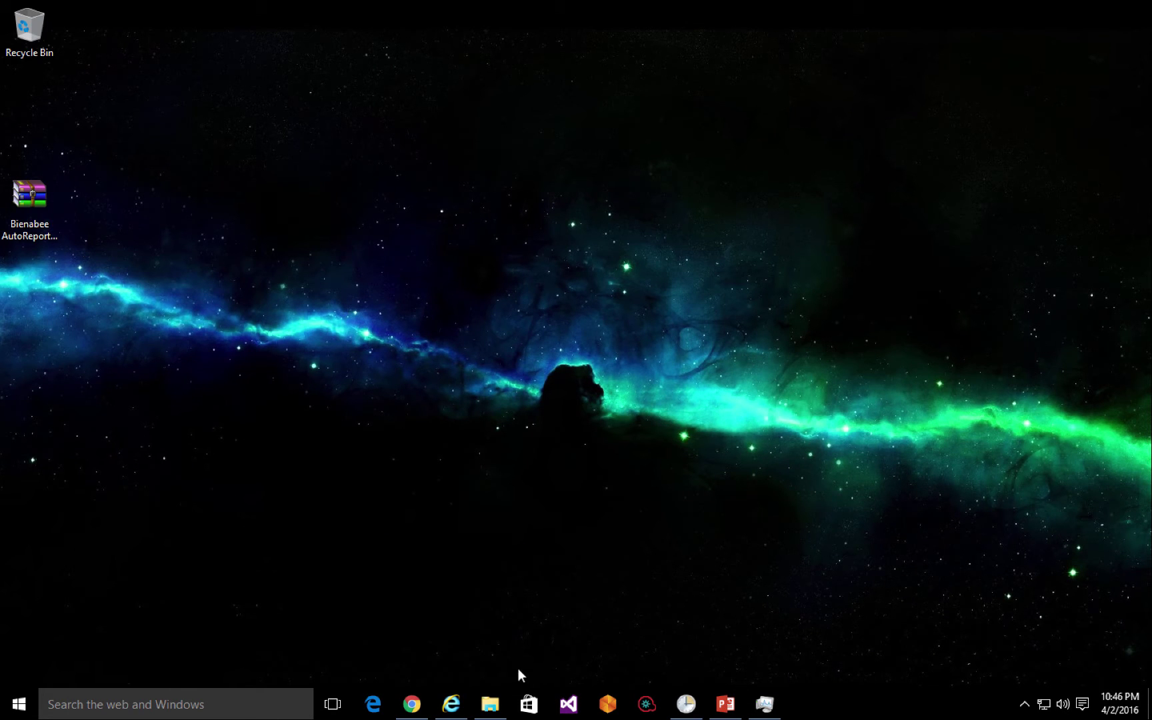
pyautogui.click(412, 703)
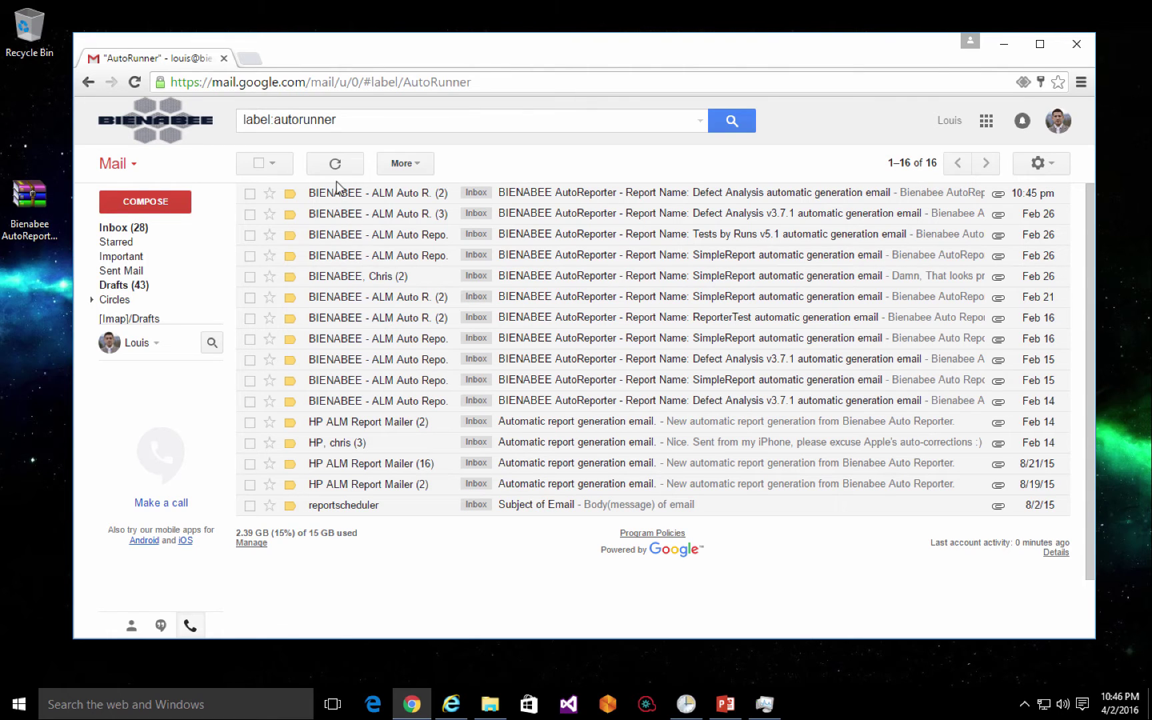
pyautogui.moveTo(344, 199)
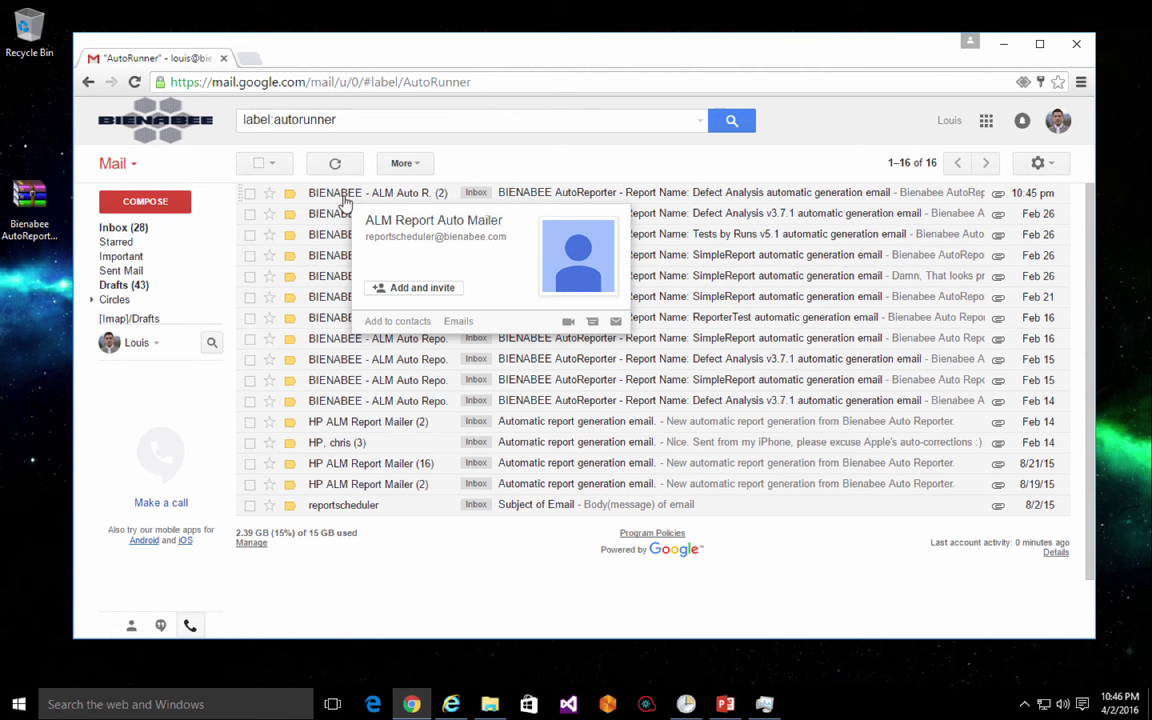
pyautogui.click(344, 200)
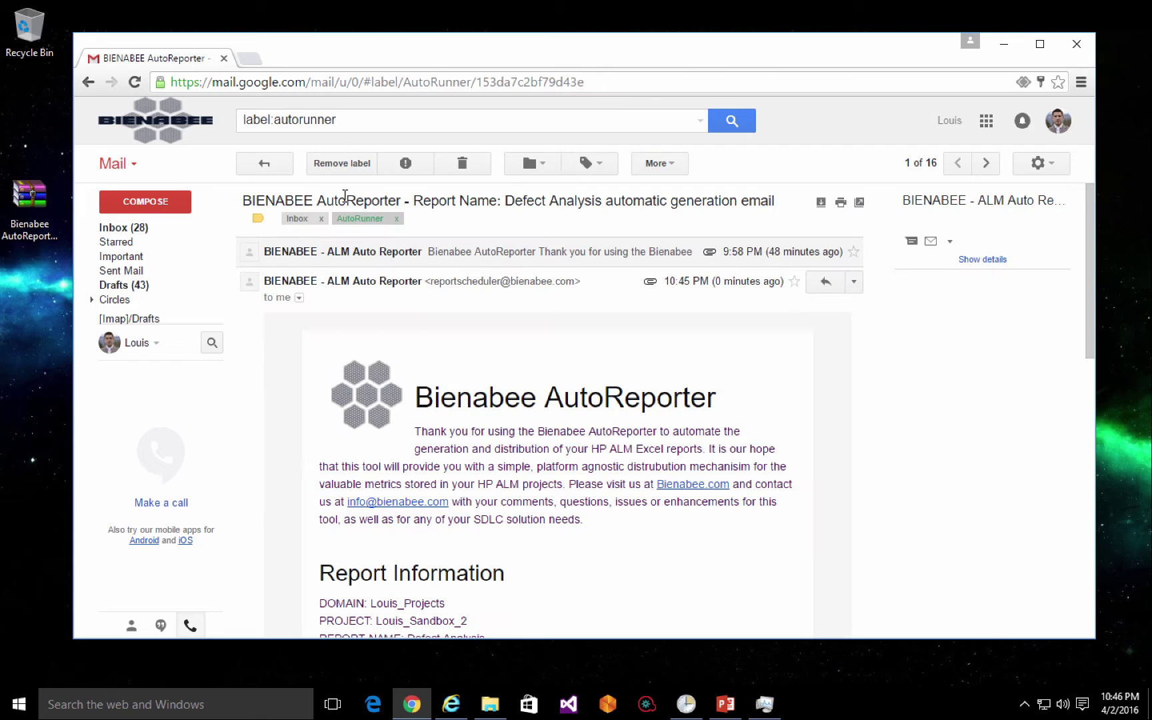
# Review the email's Report Information section and check the Contact Us feedback draft, closing it without sending.
pyautogui.scroll(-1, 480, 345)
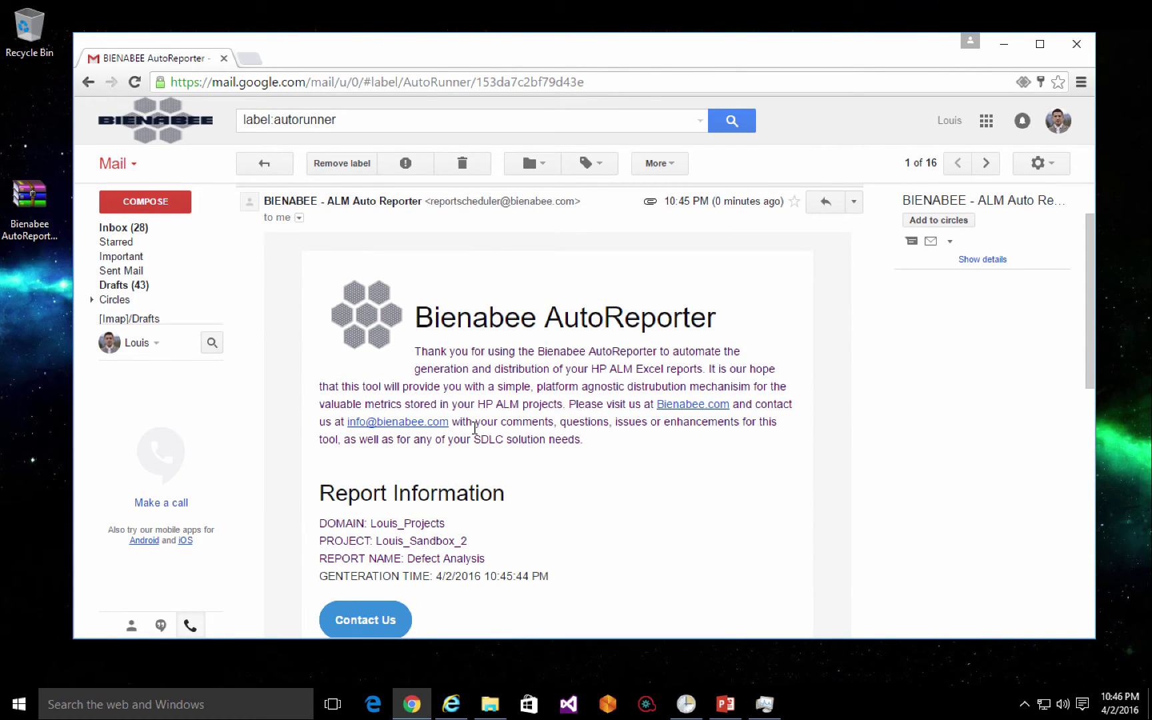
pyautogui.scroll(-1, 552, 428)
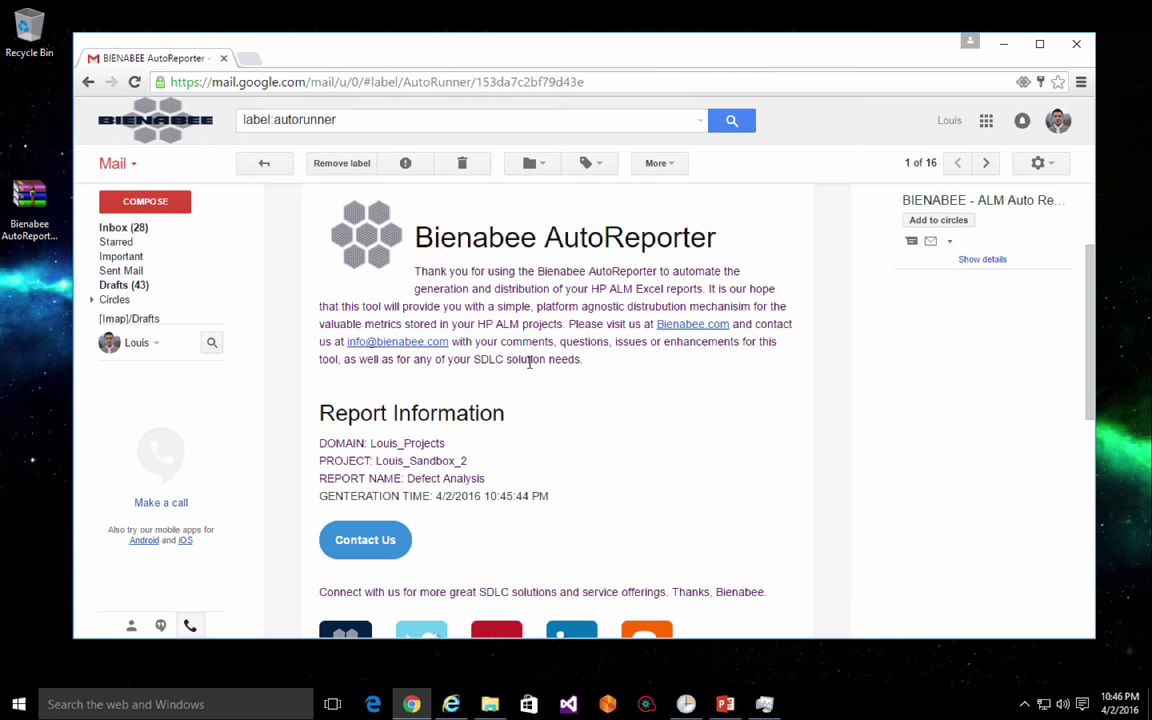
pyautogui.scroll(-1, 530, 366)
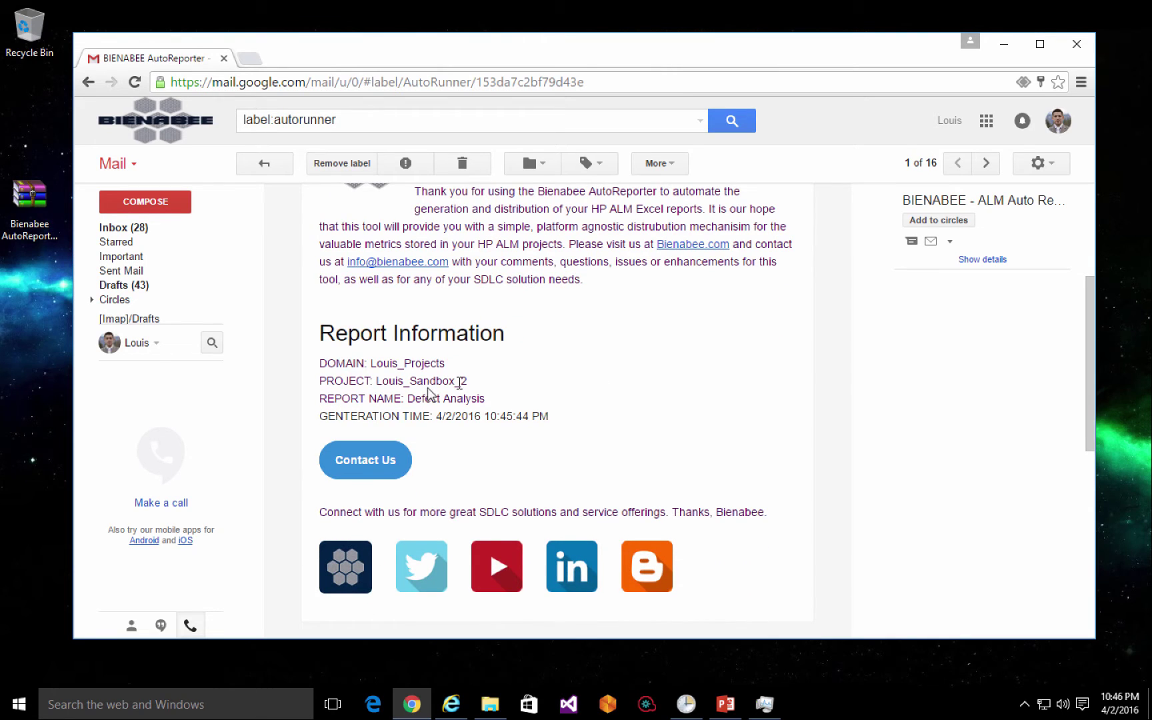
pyautogui.click(362, 478)
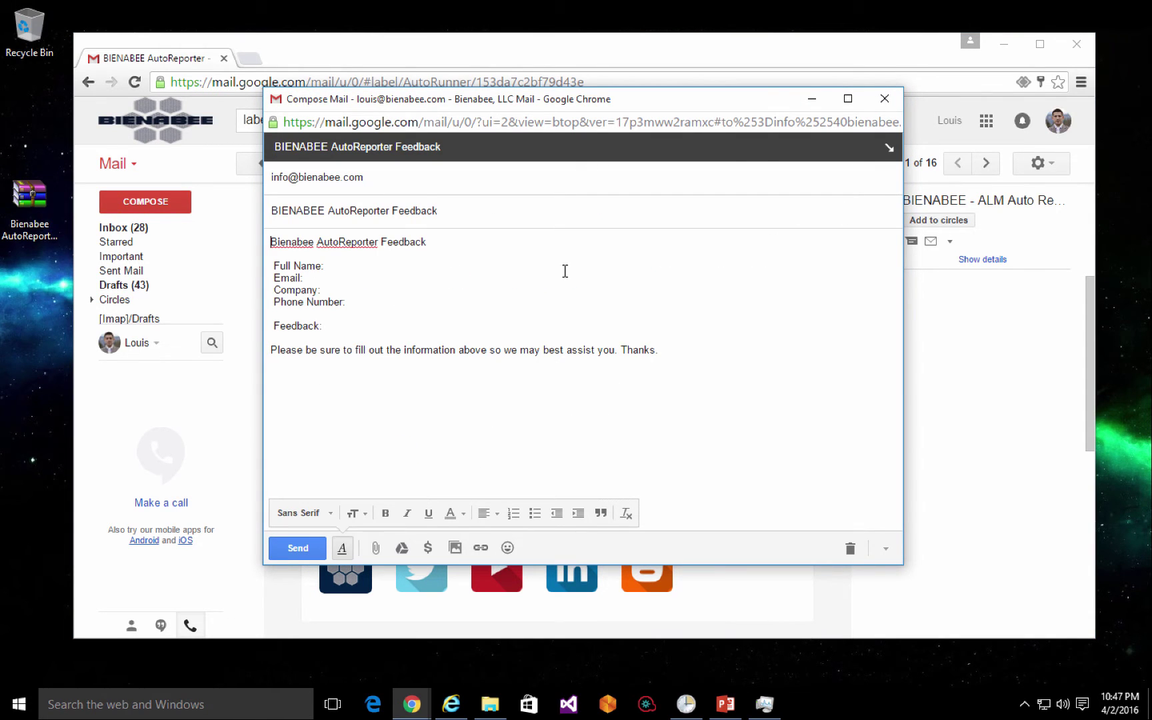
pyautogui.click(885, 99)
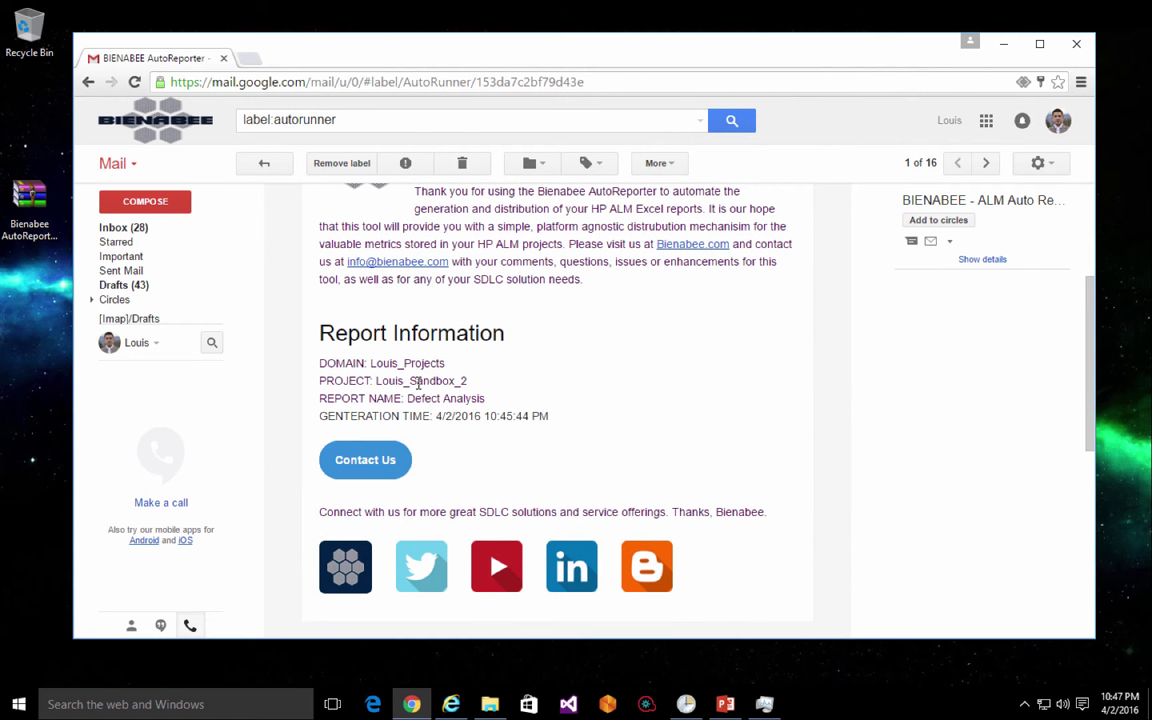
# Preview the email's Defect Analysis.xlsm attachment and examine the tables on its Defect Metrics sheet.
pyautogui.scroll(1, 547, 374)
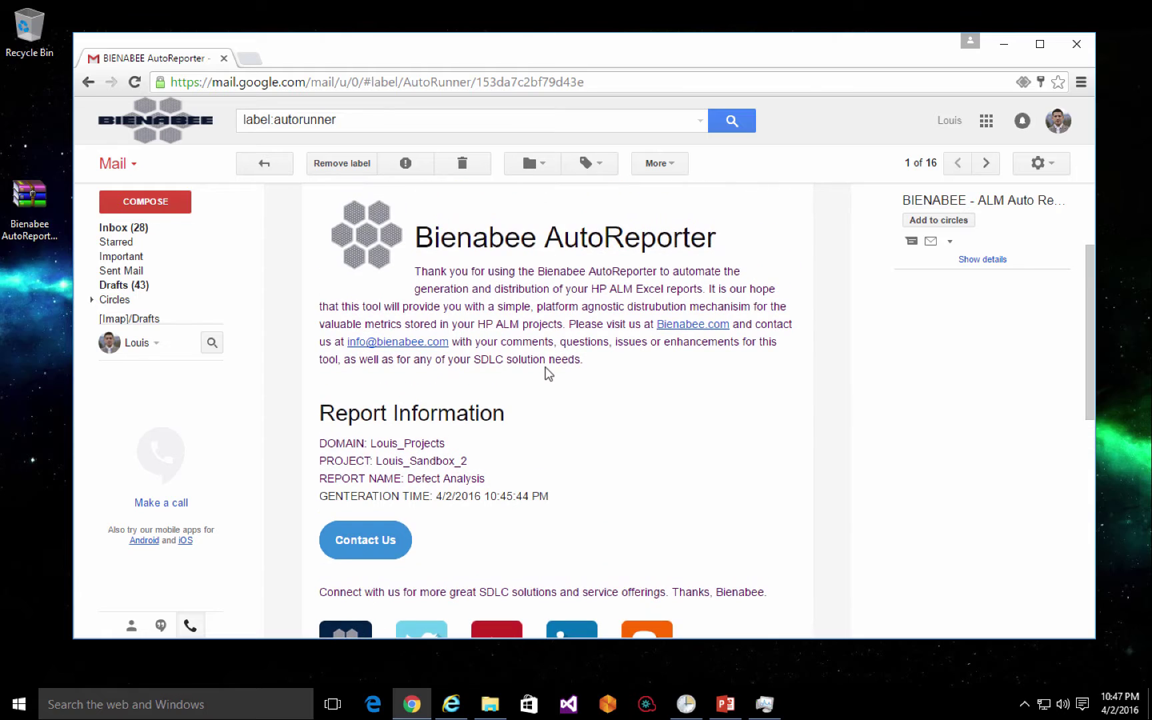
pyautogui.scroll(-1, 548, 374)
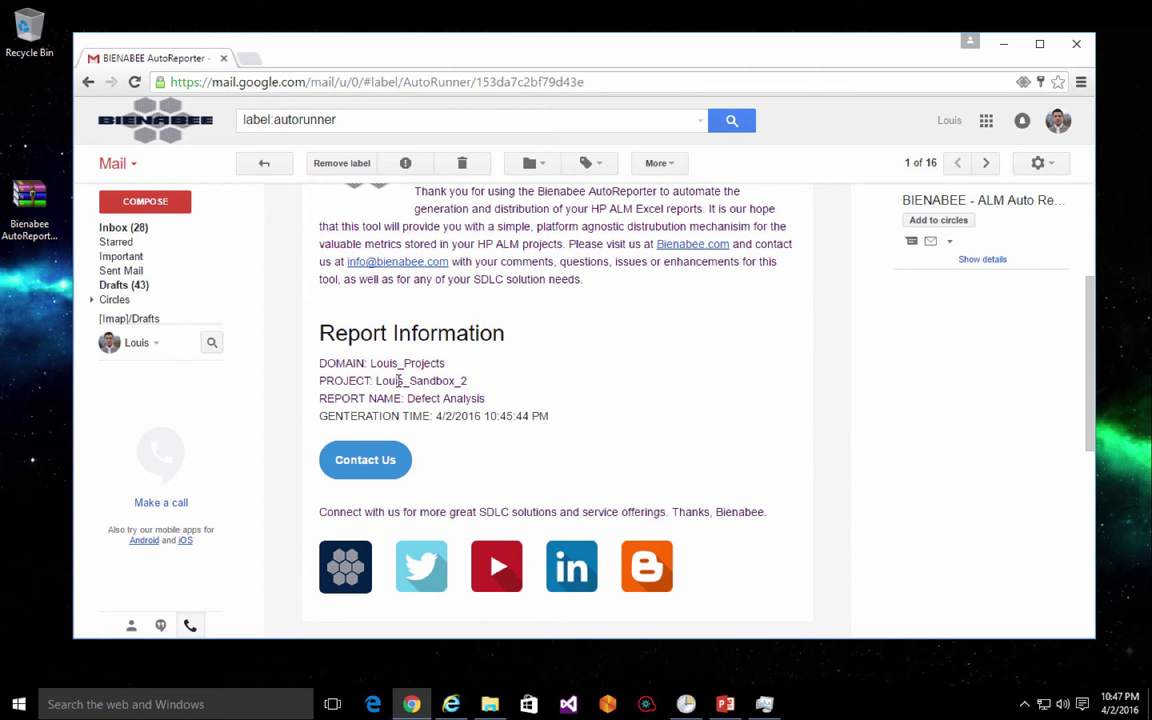
pyautogui.scroll(-3, 510, 418)
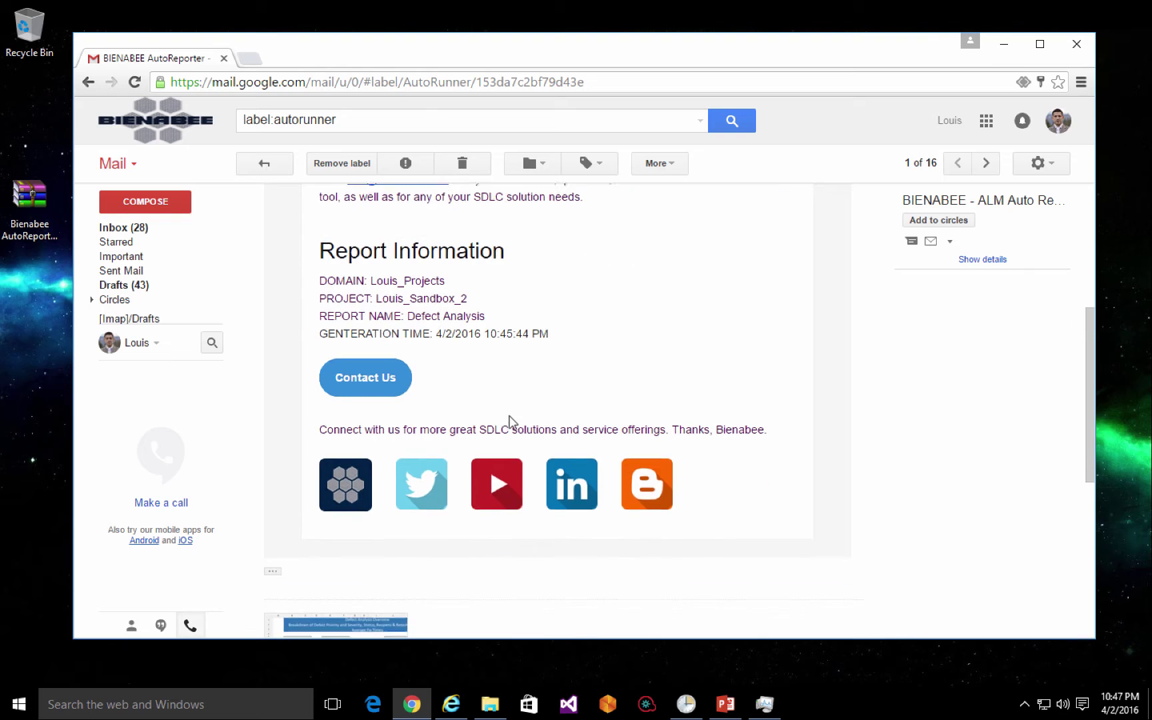
pyautogui.scroll(-1, 510, 422)
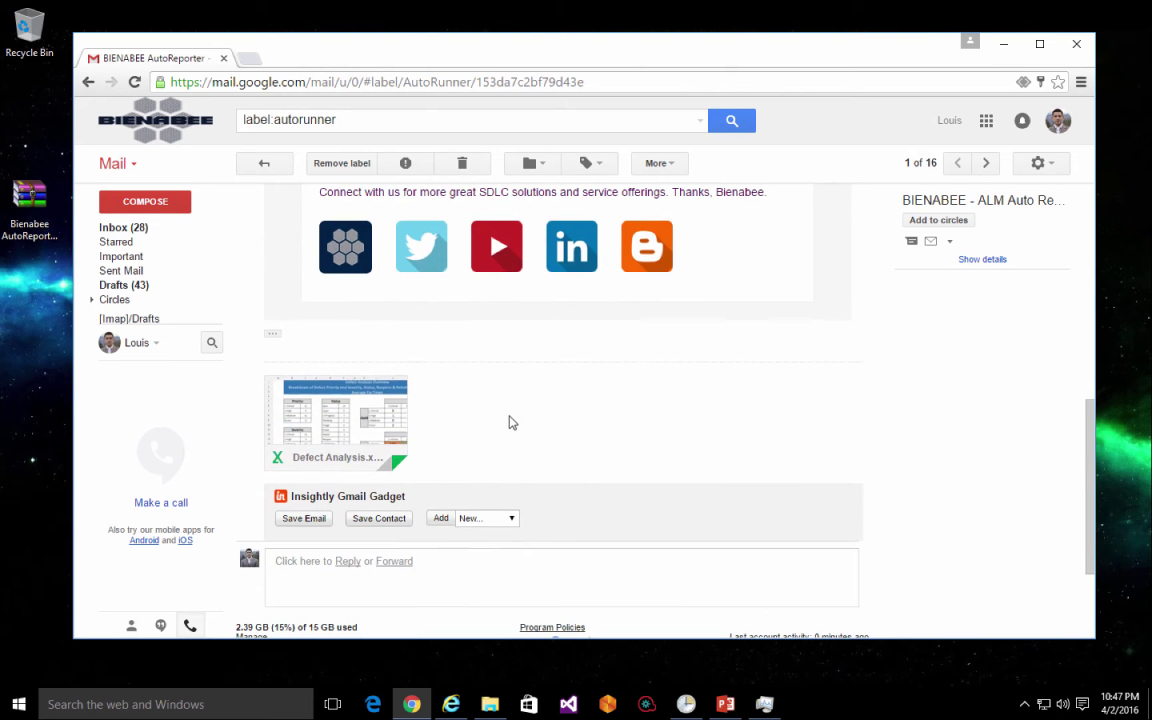
pyautogui.click(304, 416)
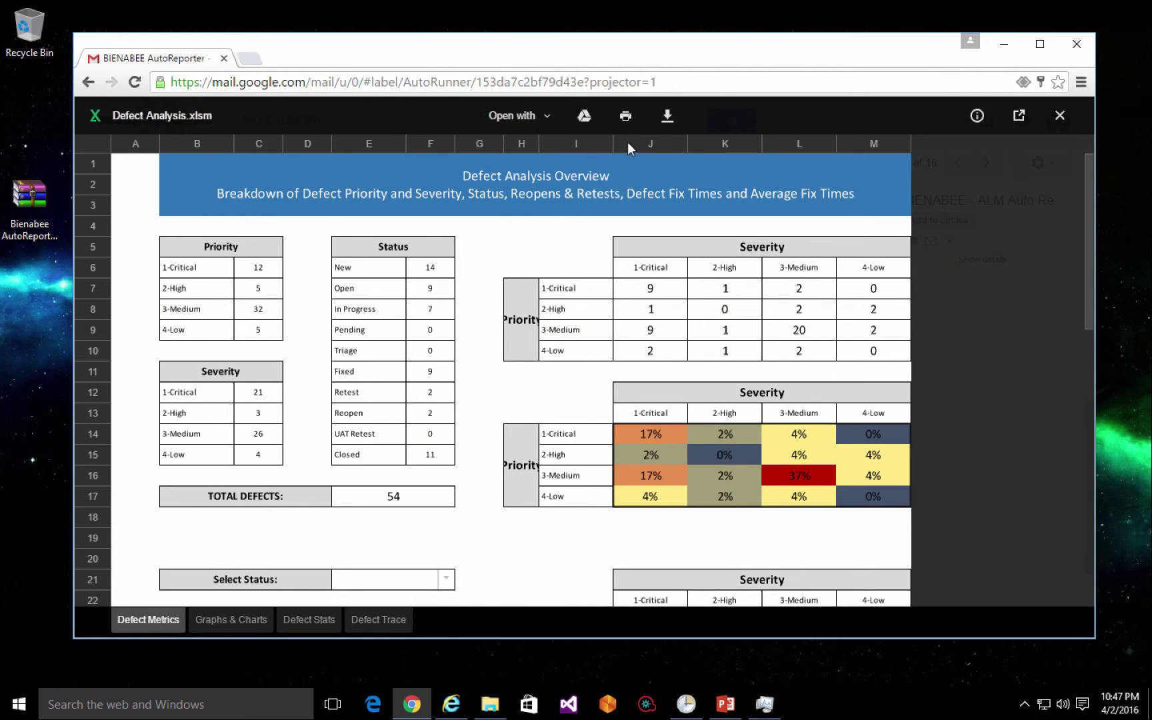
pyautogui.scroll(-5, 589, 305)
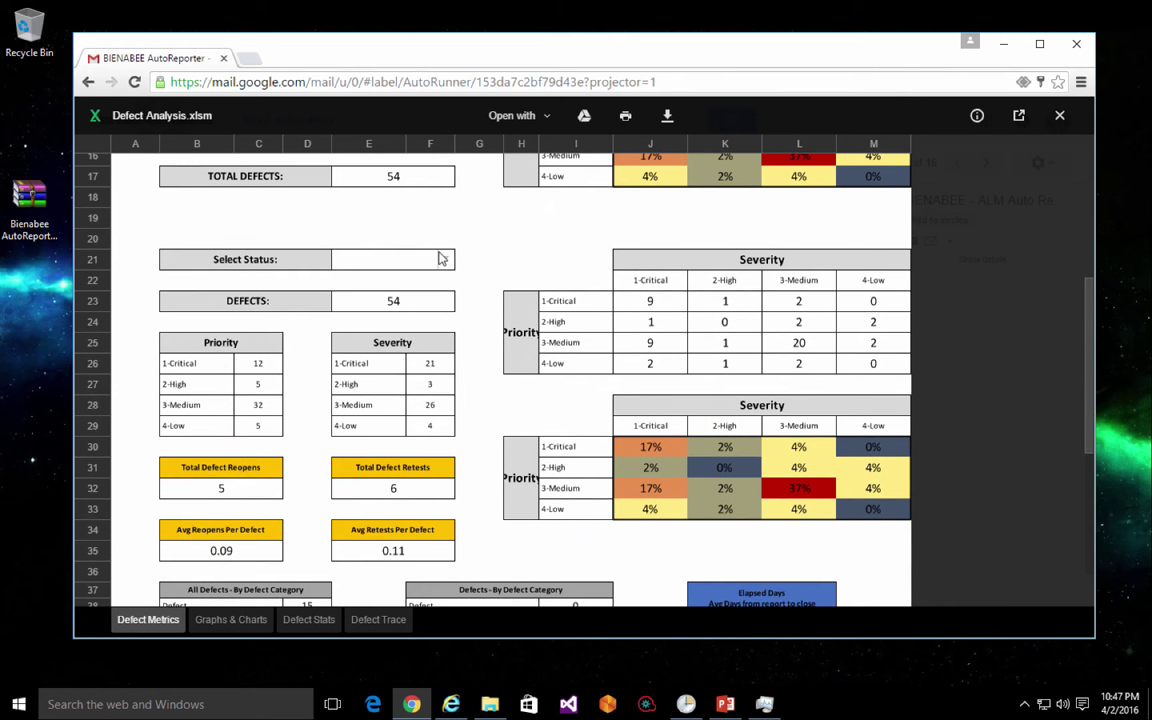
pyautogui.scroll(-3, 445, 267)
pyautogui.scroll(-2, 447, 268)
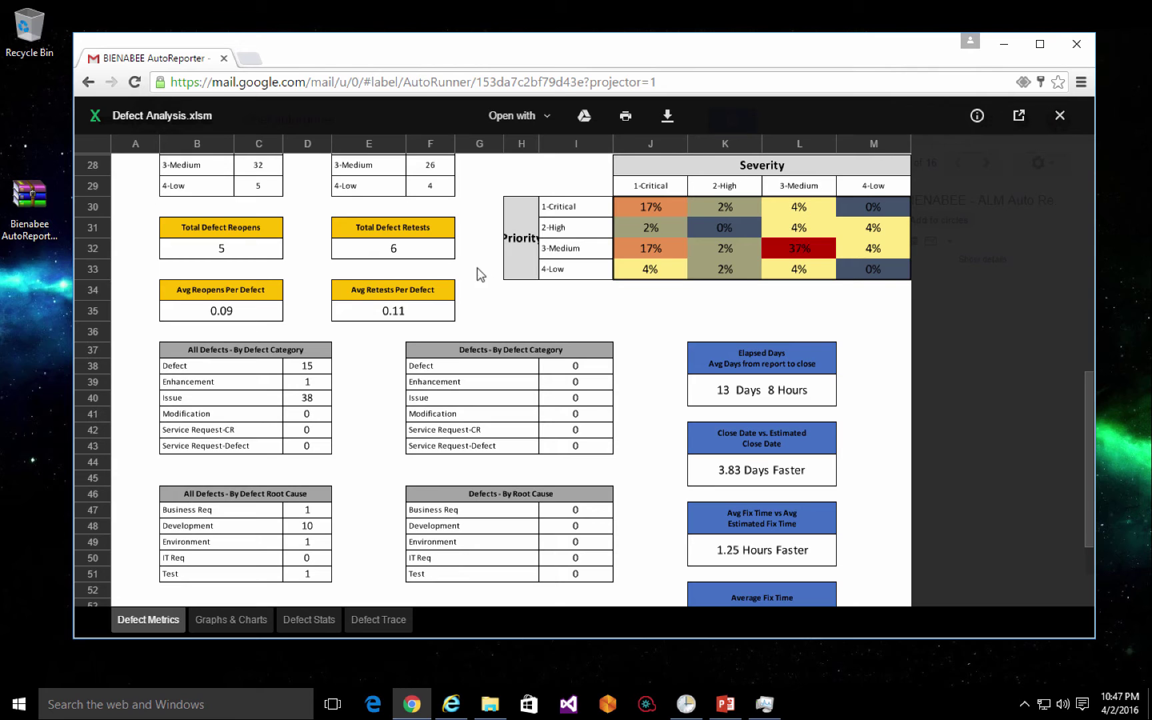
pyautogui.scroll(-3, 504, 297)
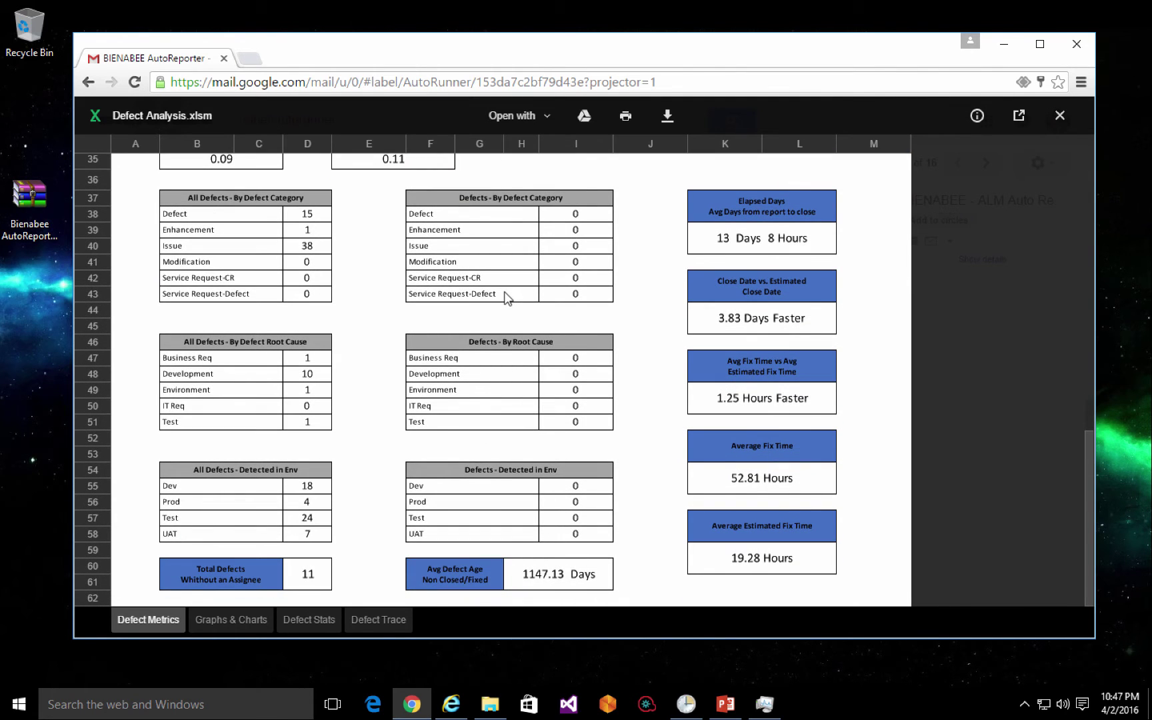
pyautogui.scroll(12, 505, 298)
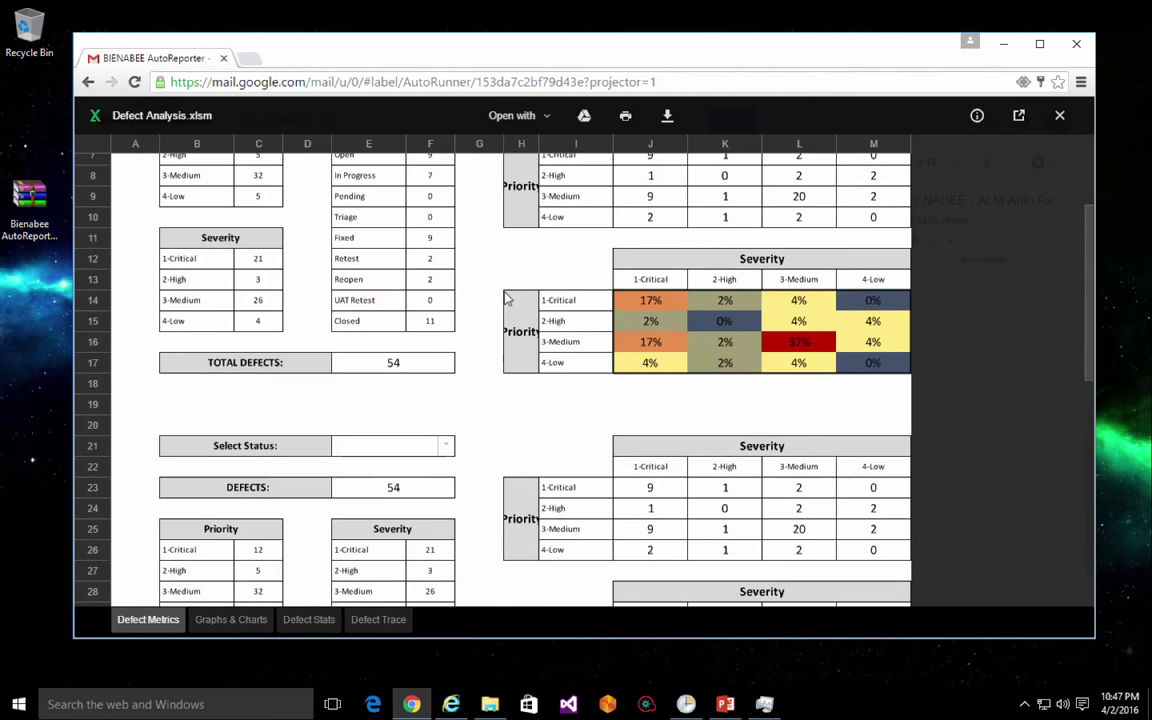
# Download Defect Analysis.xlsm, open it in Excel, and enable editing.
pyautogui.click(667, 118)
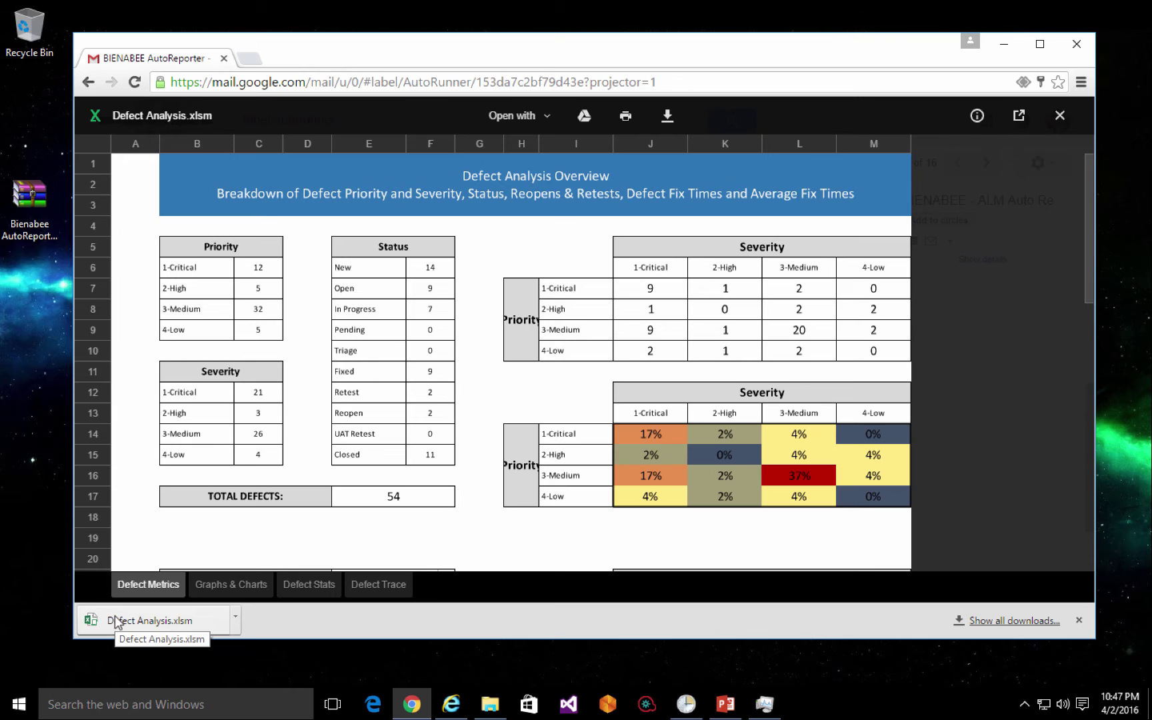
pyautogui.click(124, 621)
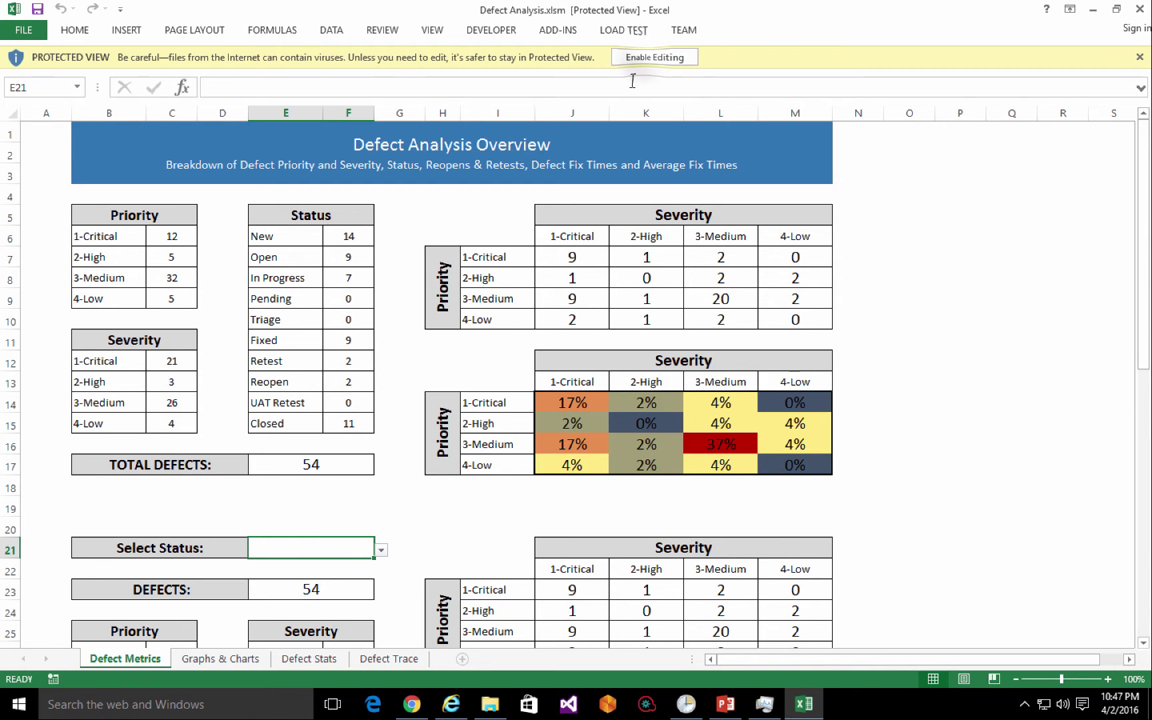
pyautogui.click(644, 58)
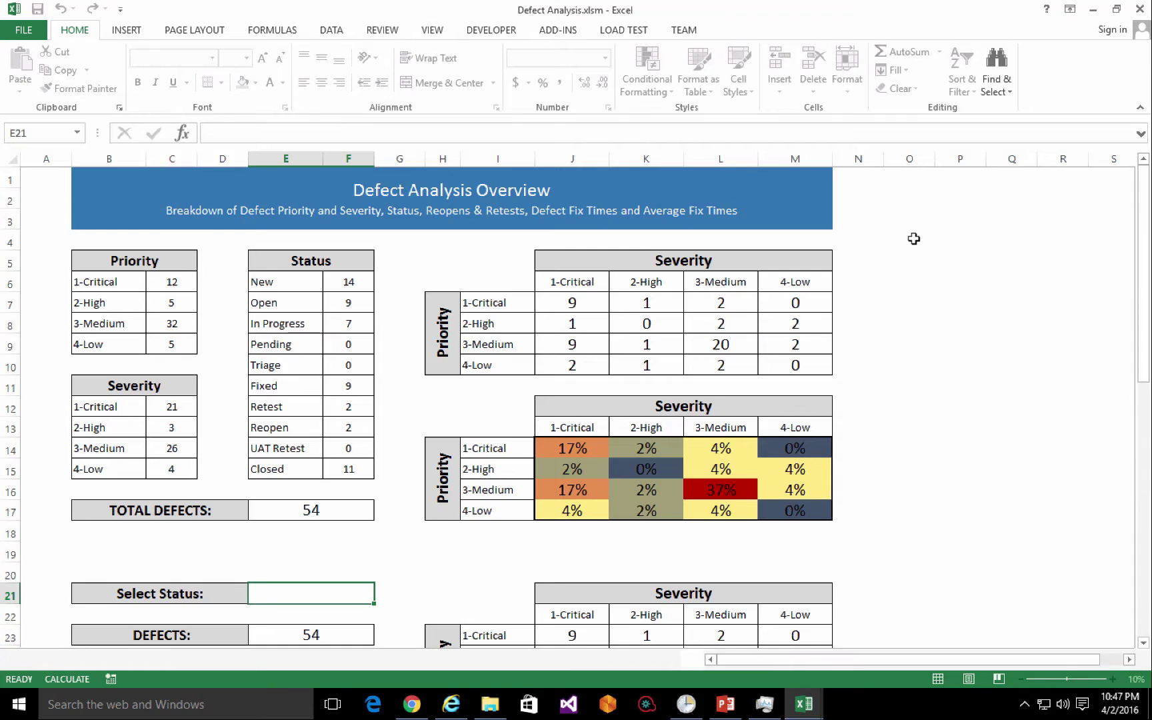
# Set Select Status on the Defect Metrics sheet to Reopen and compare the filtered priority and severity tables with the overall ones.
pyautogui.scroll(-1, 914, 239)
pyautogui.scroll(-4, 913, 239)
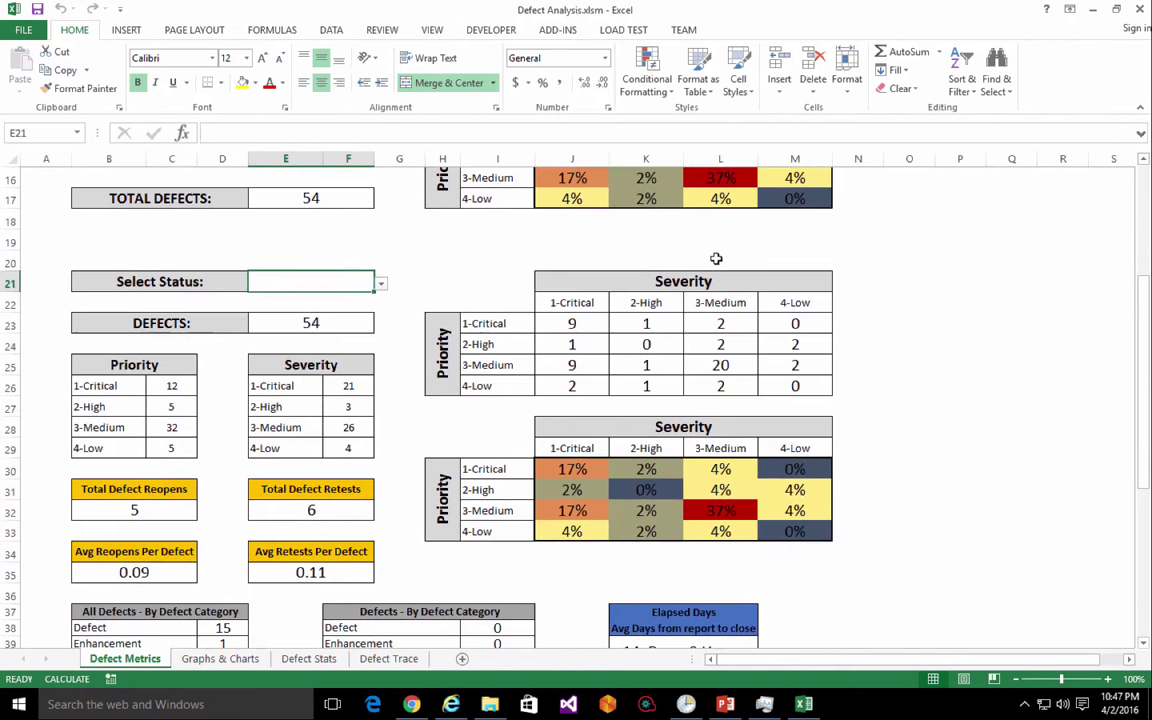
pyautogui.click(380, 284)
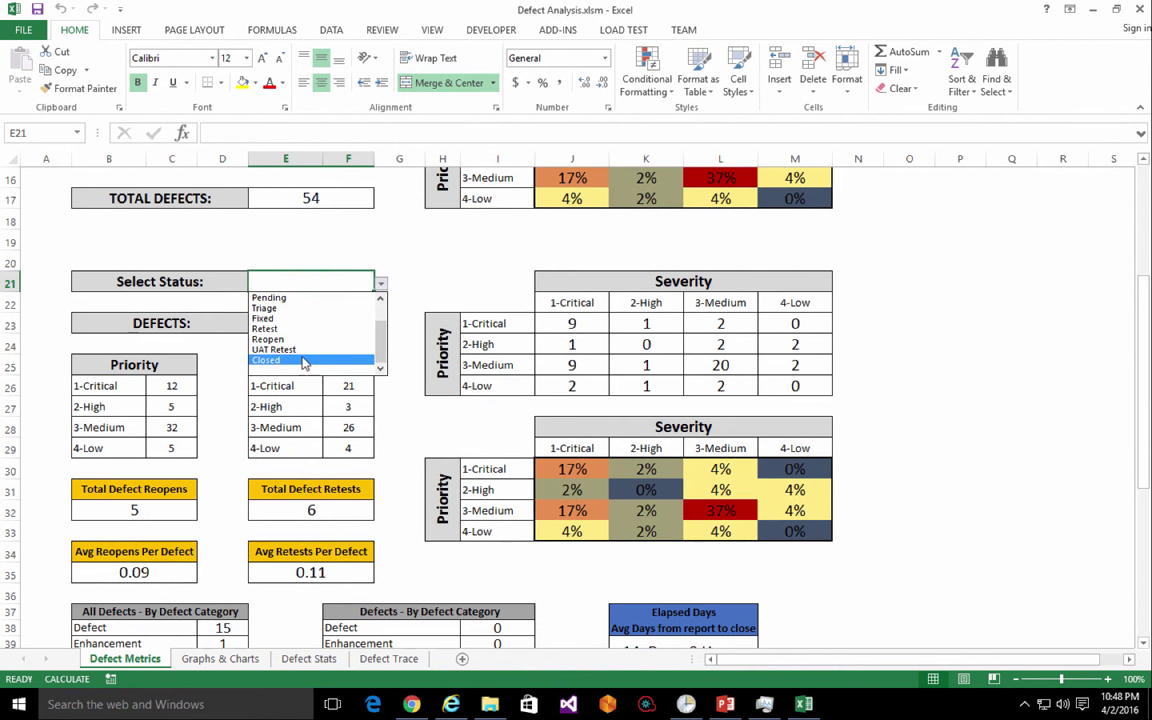
pyautogui.click(300, 340)
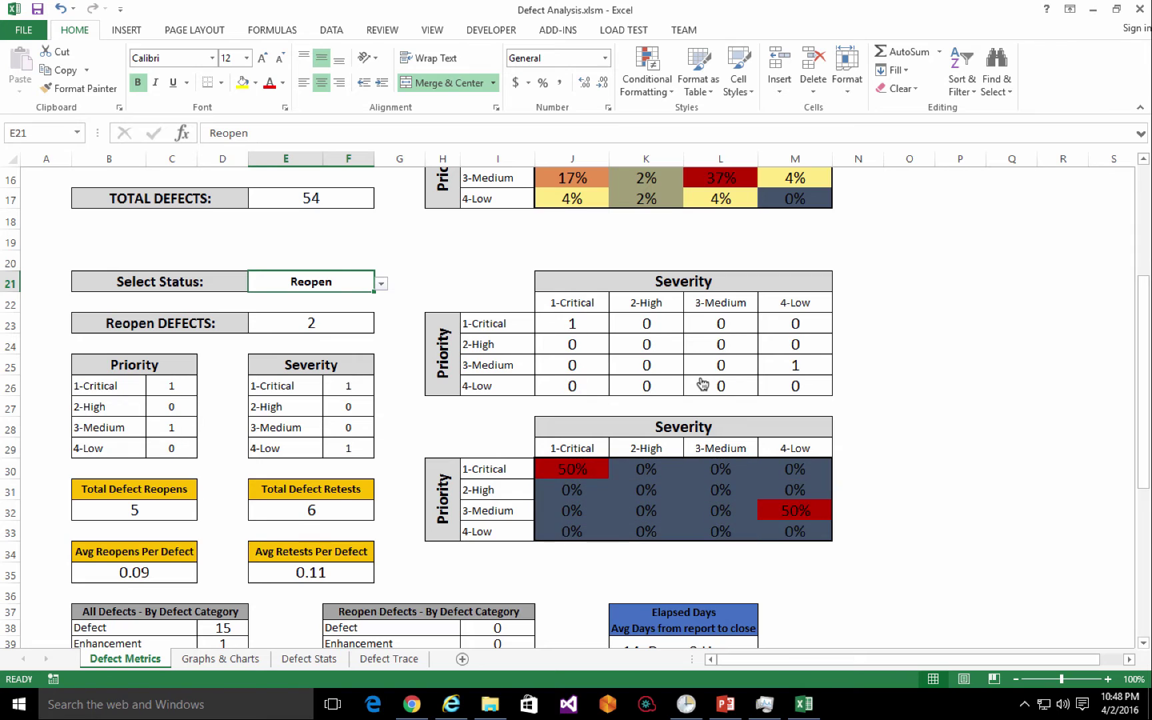
pyautogui.scroll(2, 1014, 380)
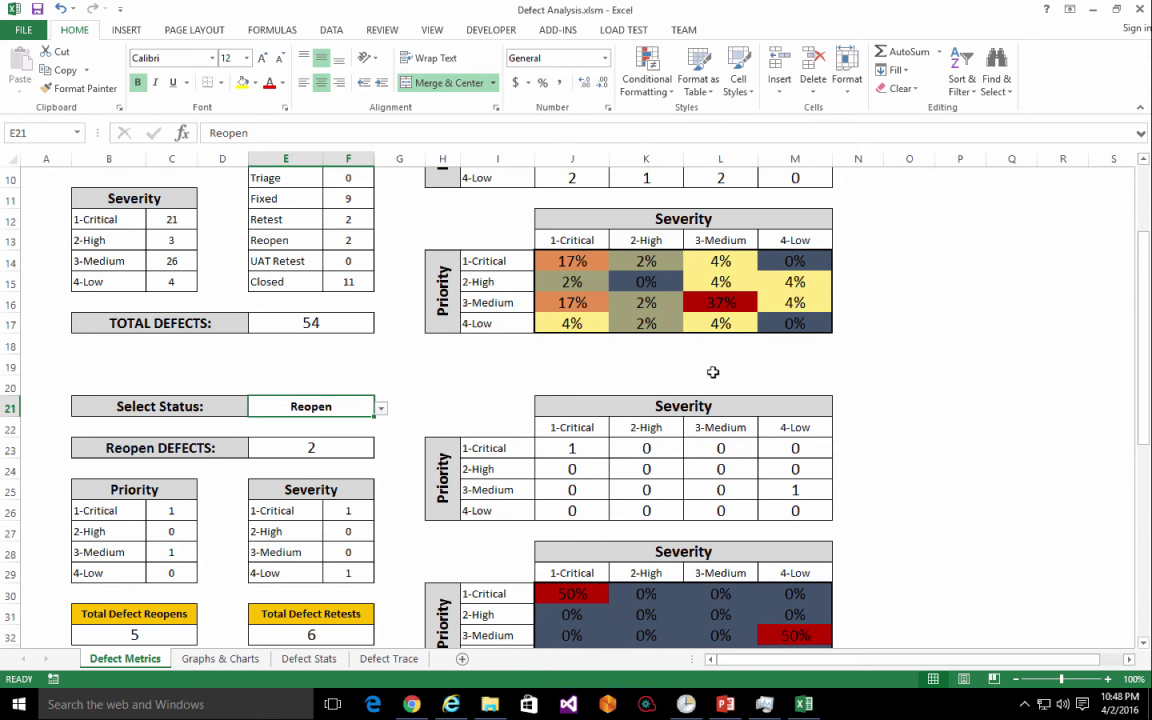
pyautogui.scroll(2, 417, 336)
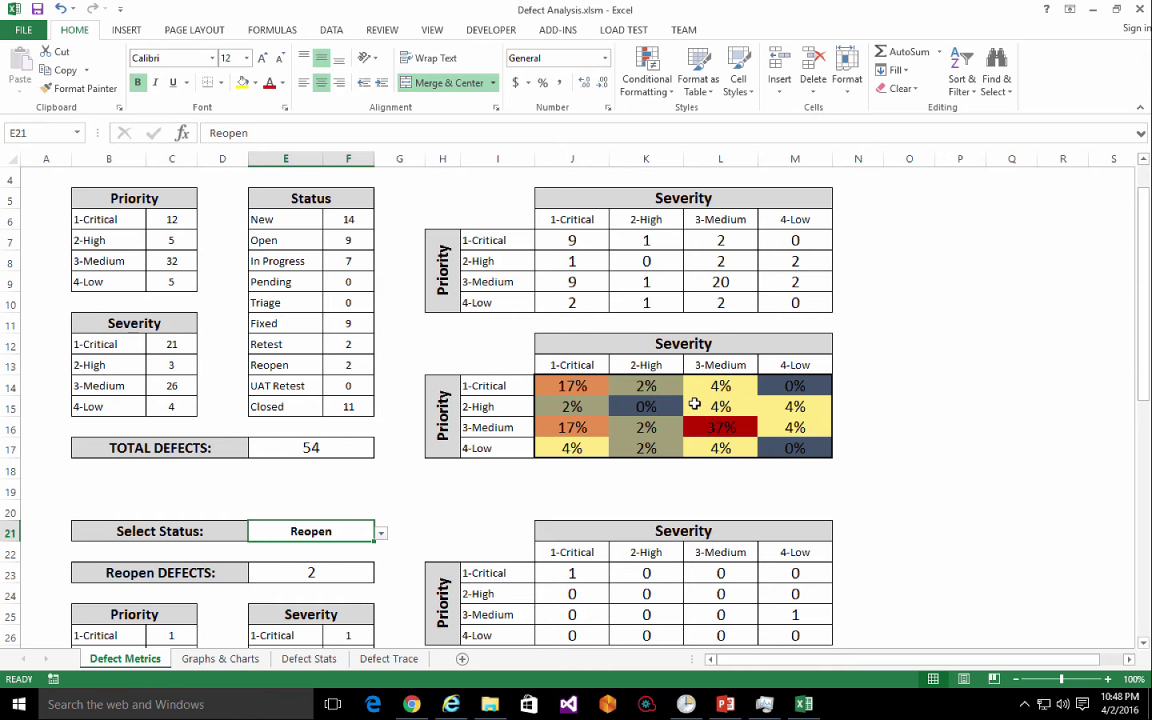
pyautogui.scroll(-1, 988, 431)
pyautogui.scroll(-3, 988, 431)
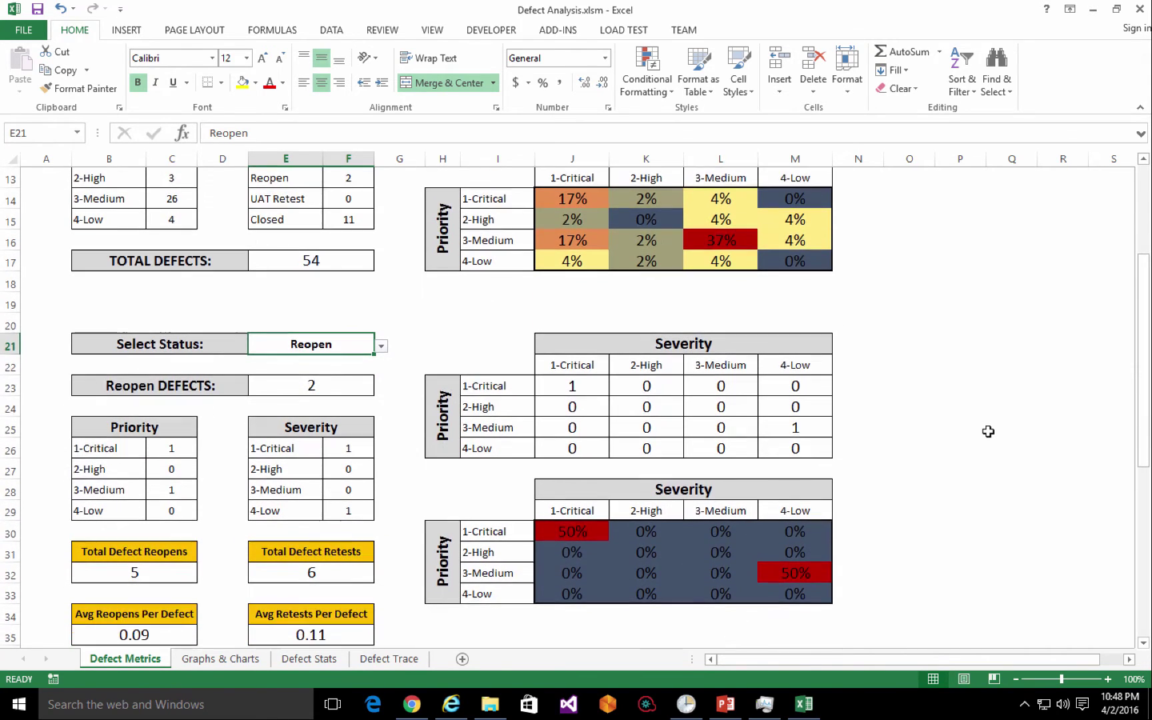
# Check the lower part of the Defect Metrics sheet and minimize the mailbox window to show the desktop.
pyautogui.scroll(-3, 988, 431)
pyautogui.scroll(-3, 987, 431)
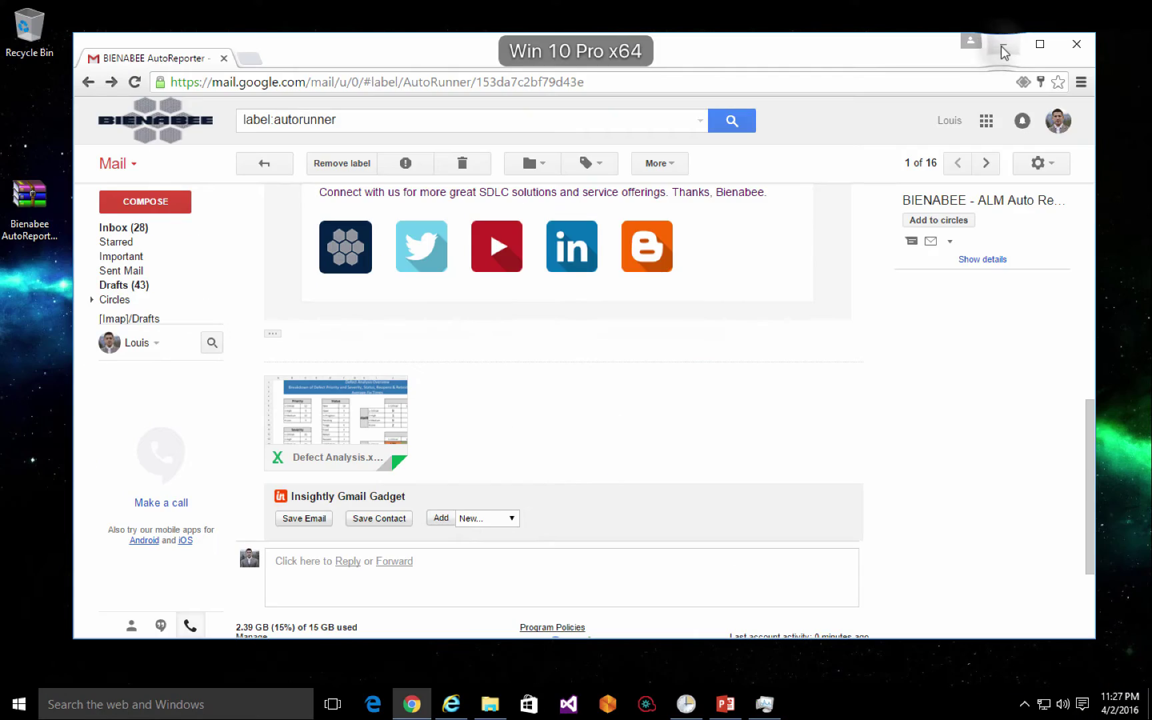
pyautogui.click(1001, 46)
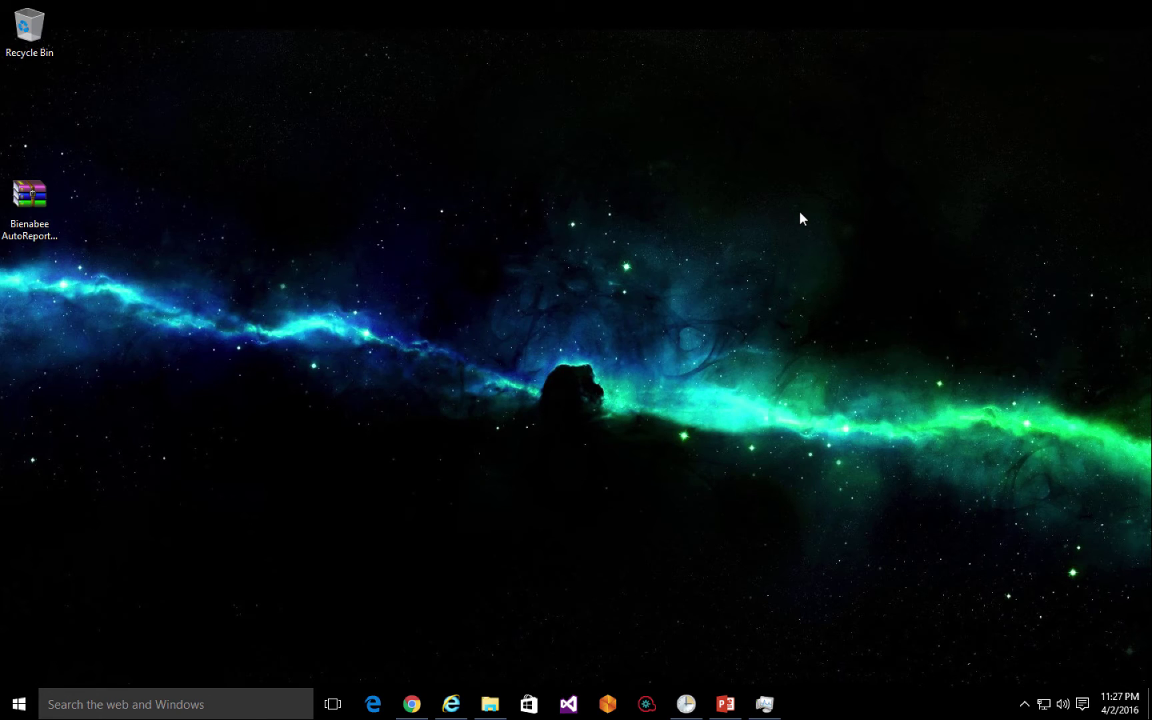
# Extract the Bienabee AutoReporter Beta-v1.0 zip archive on the desktop and open the extracted folder.
pyautogui.click(44, 213)
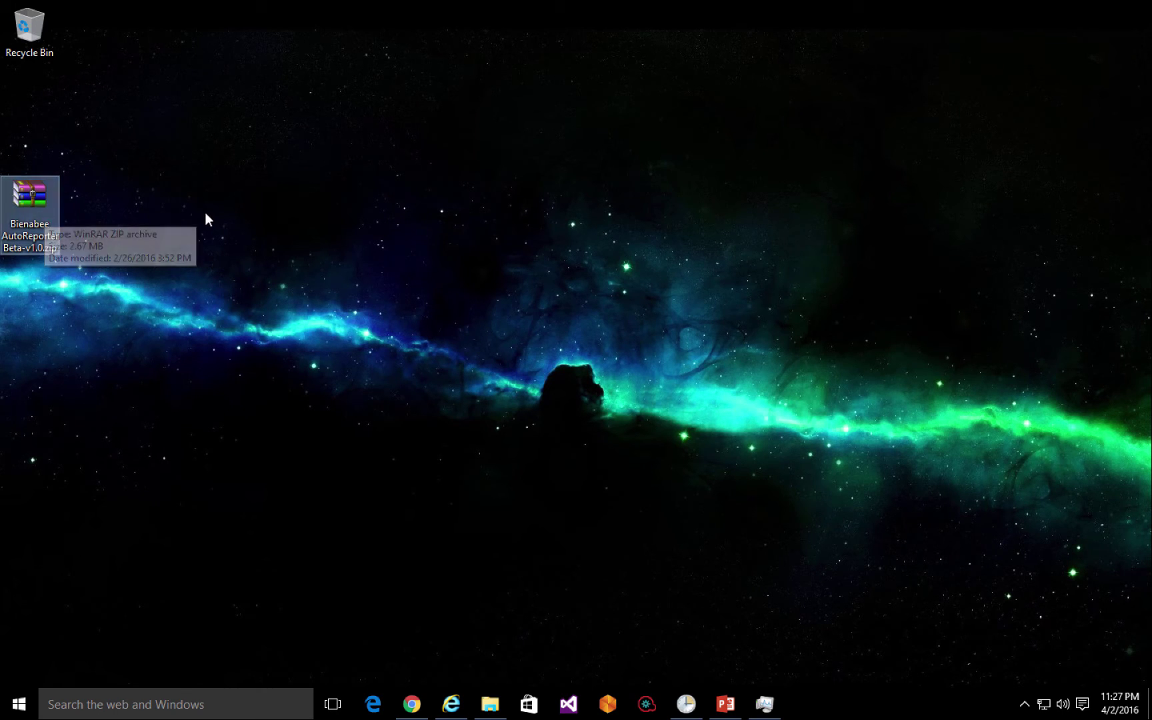
pyautogui.rightClick(34, 200)
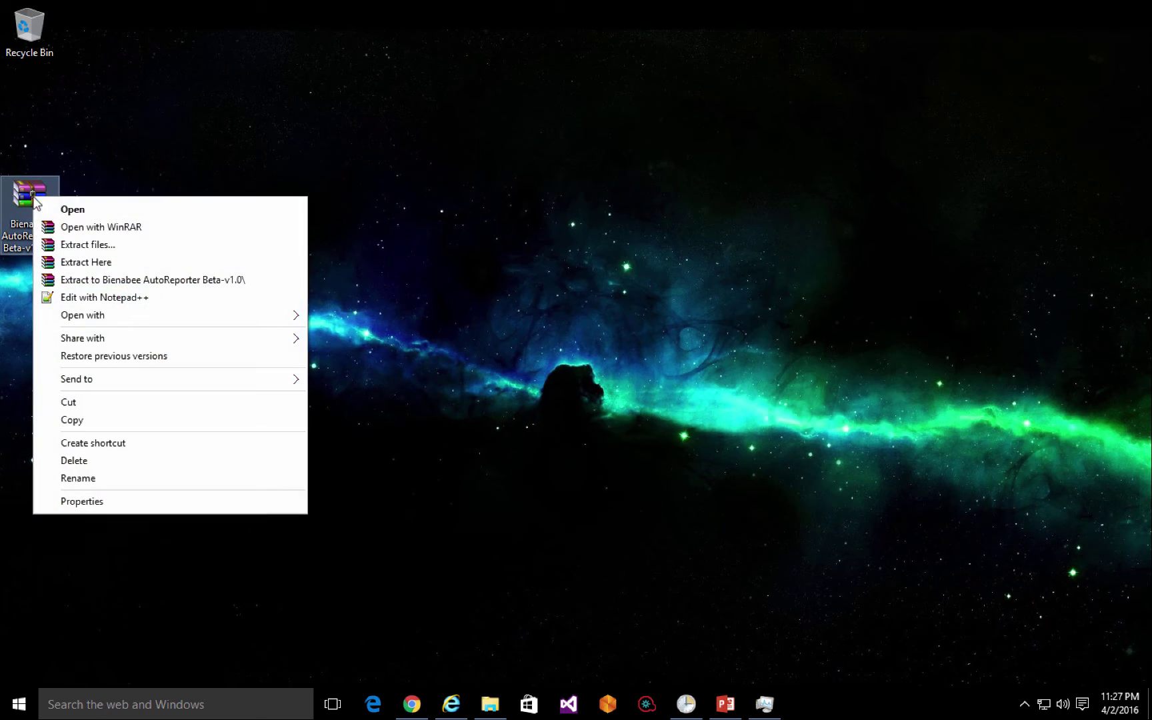
pyautogui.click(113, 264)
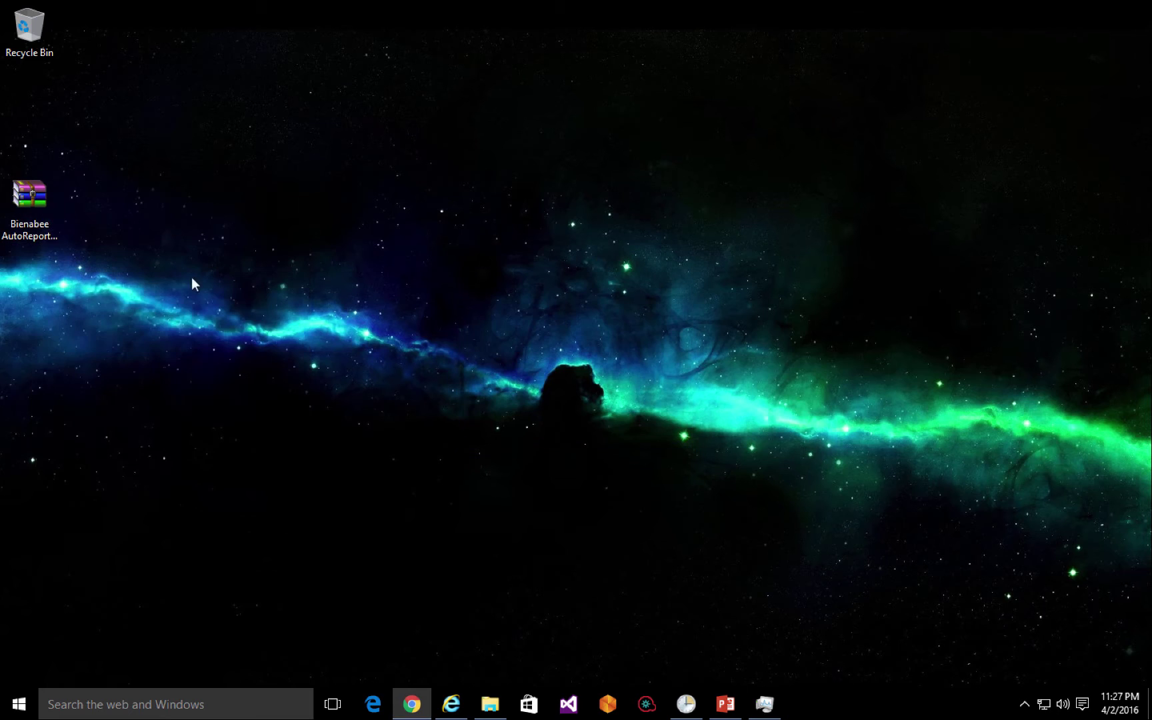
pyautogui.click(41, 124)
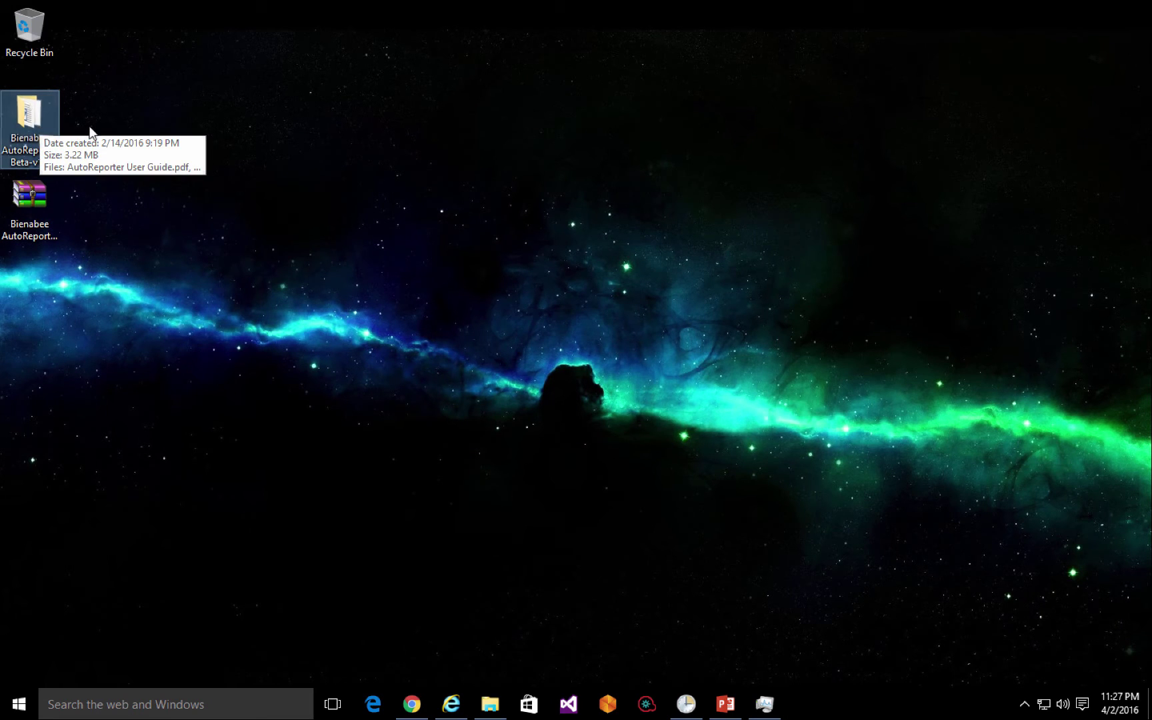
pyautogui.doubleClick(38, 126)
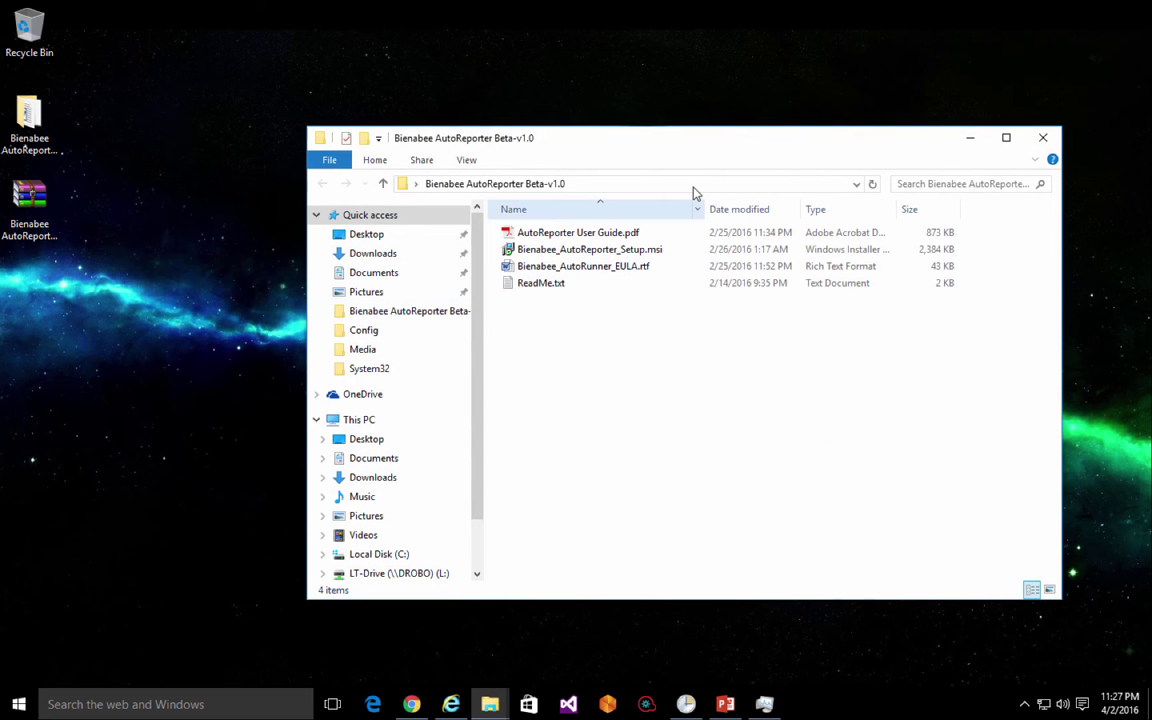
pyautogui.moveTo(644, 141); pyautogui.dragTo(540, 137)
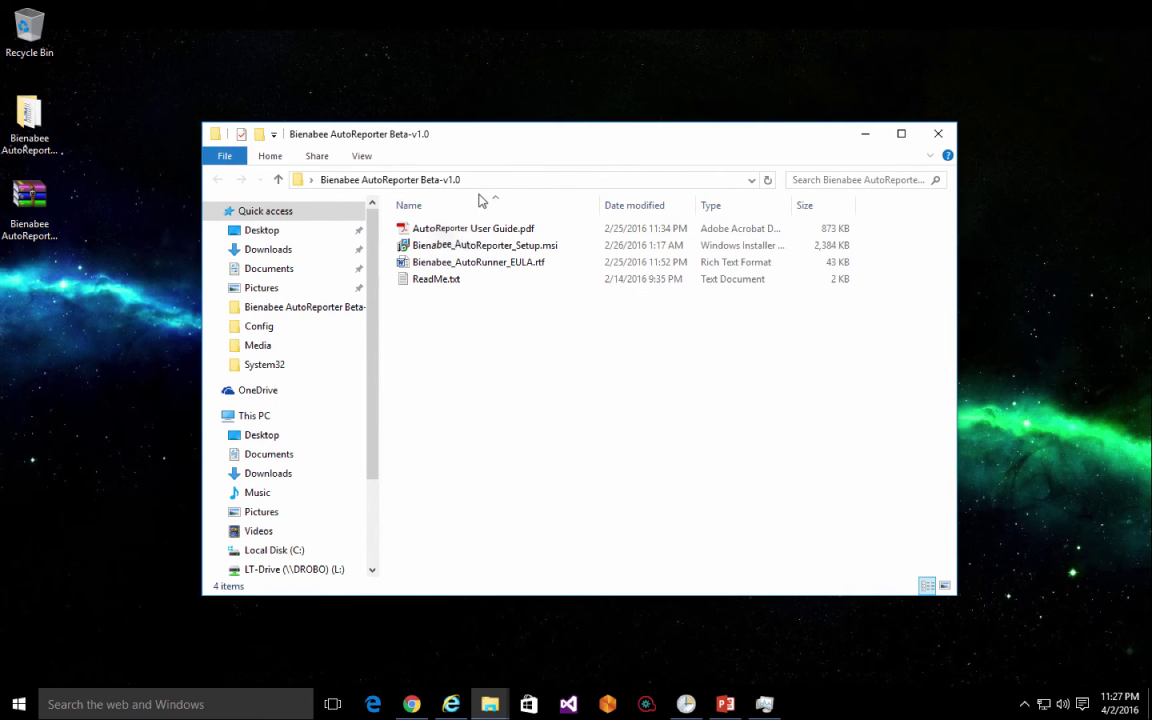
# Open AutoReporter User Guide.pdf, skim its first pages up to the Excel security permissions section, and close it.
pyautogui.click(453, 230)
pyautogui.doubleClick(453, 230)
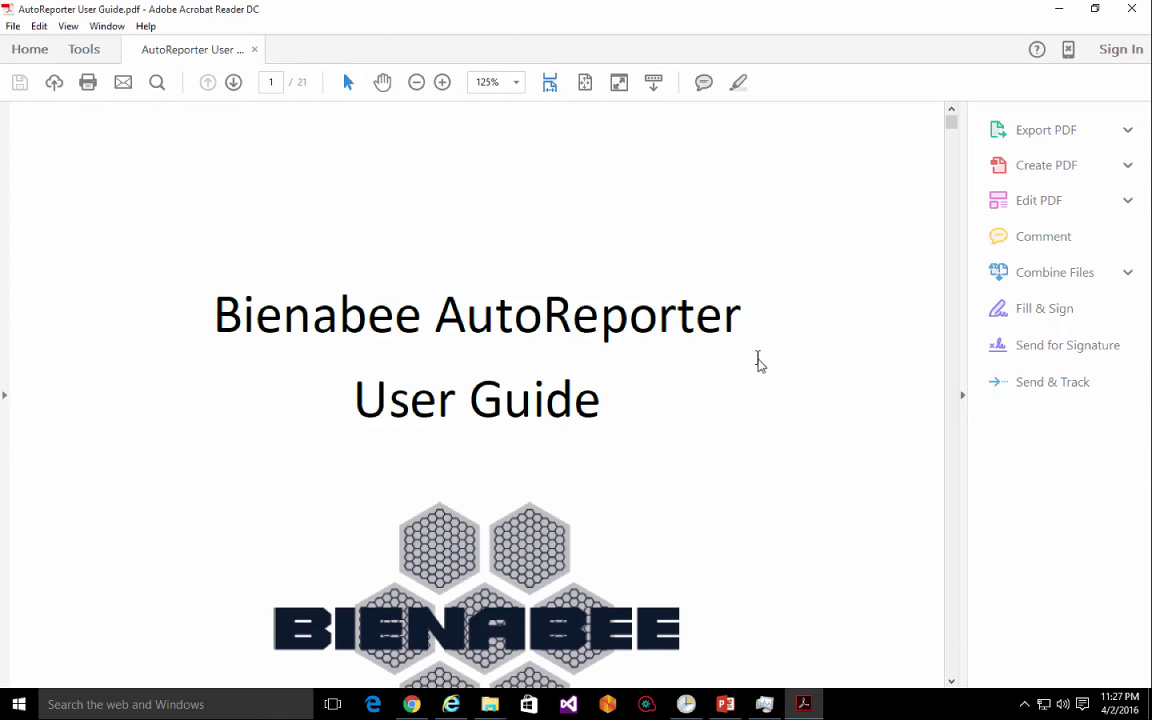
pyautogui.scroll(-1, 797, 360)
pyautogui.scroll(-20, 797, 360)
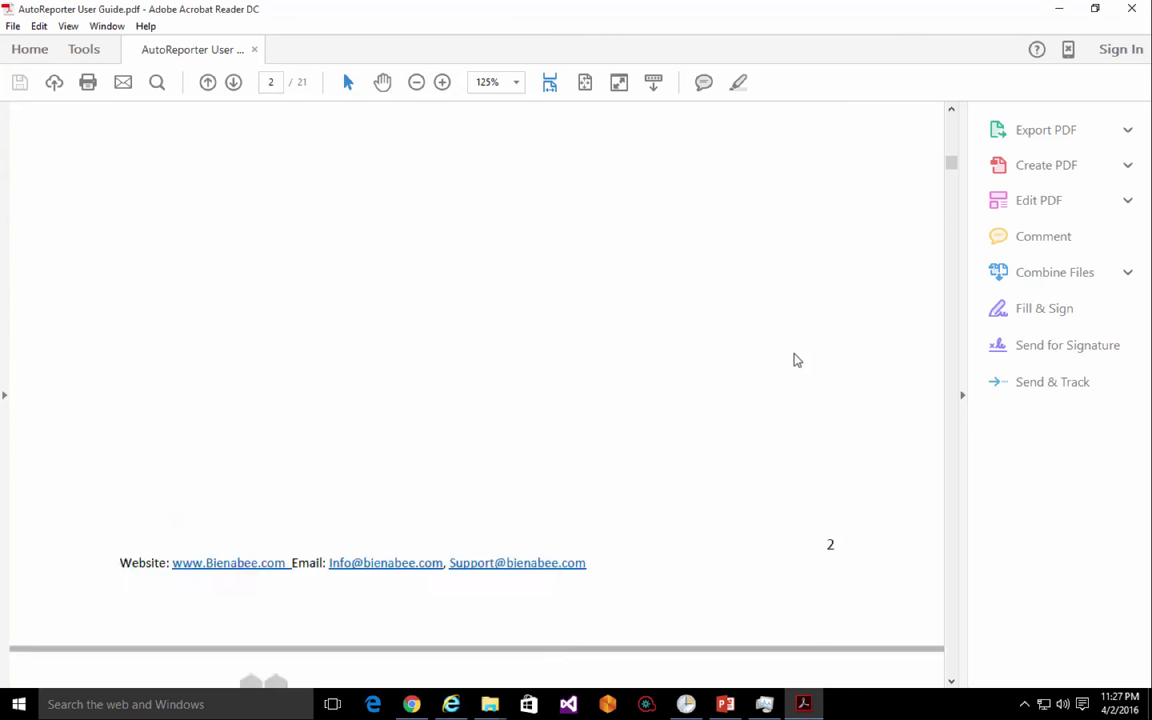
pyautogui.scroll(-20, 797, 360)
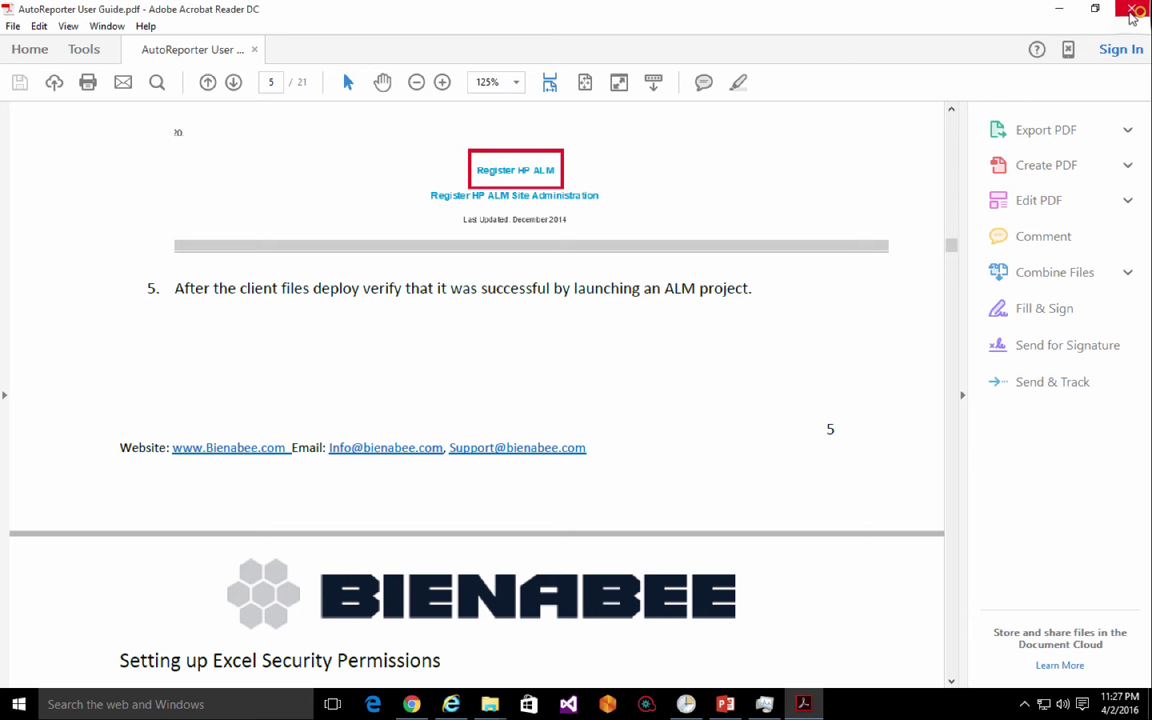
pyautogui.click(1129, 13)
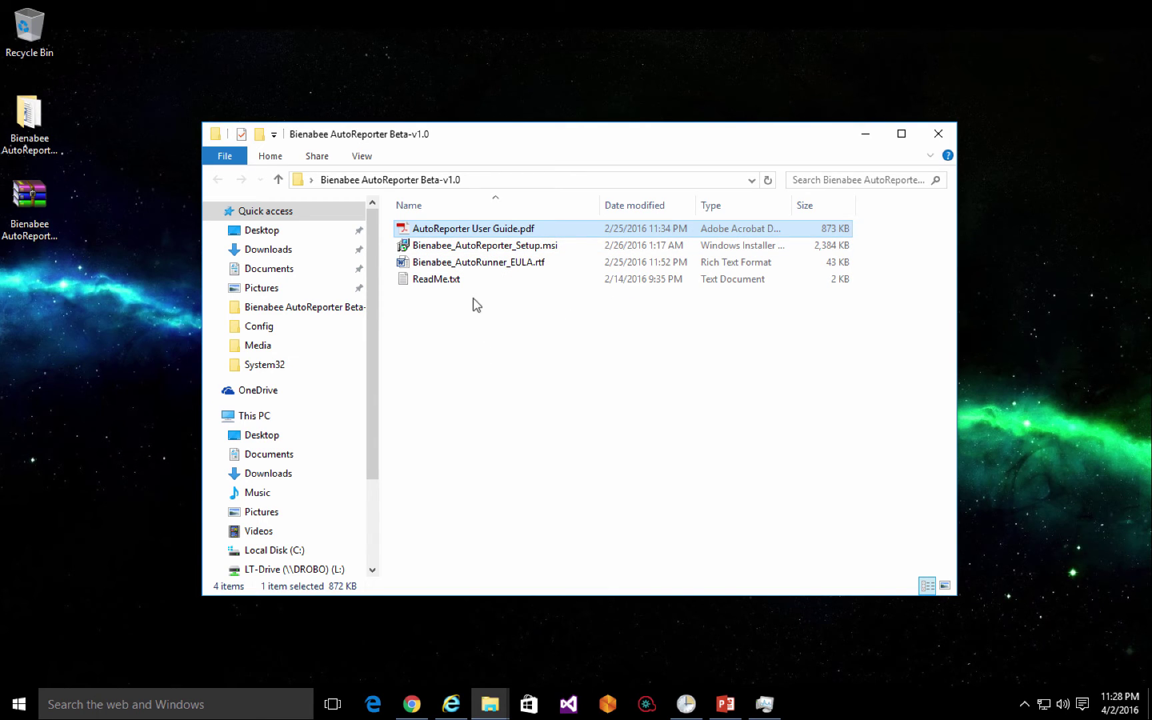
# Open ReadMe.txt, read the required command-line arguments for report, domain, project and email recipients, and close it.
pyautogui.doubleClick(420, 280)
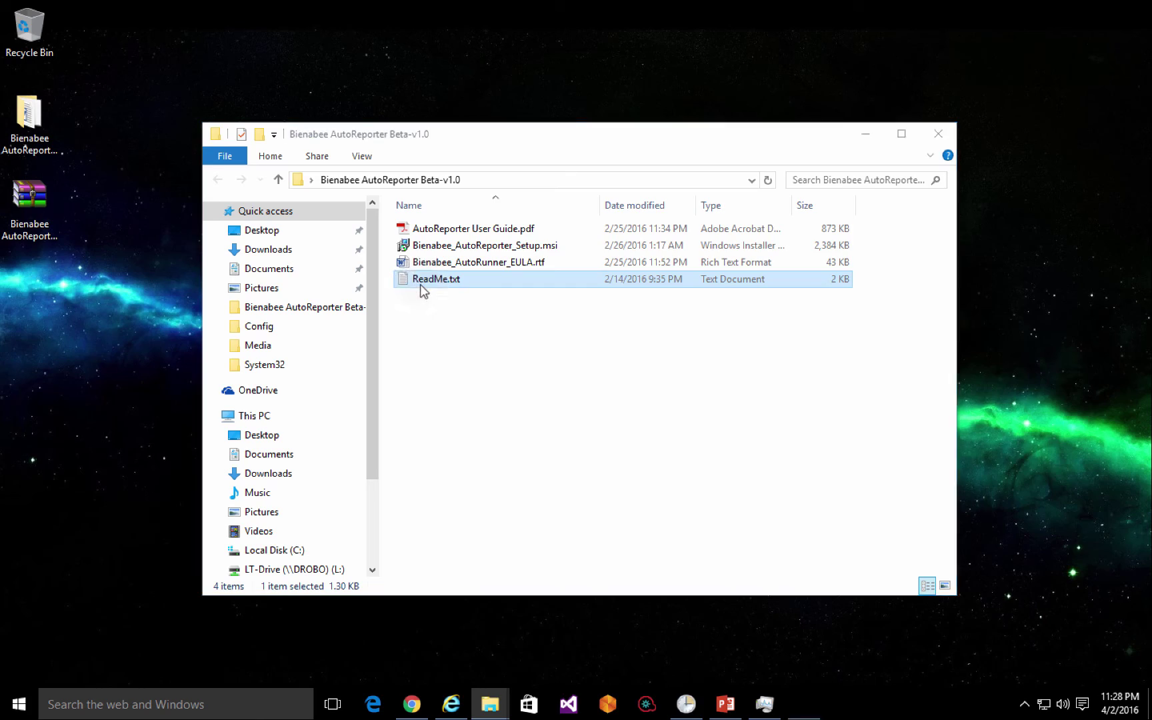
pyautogui.moveTo(635, 147); pyautogui.dragTo(510, 105)
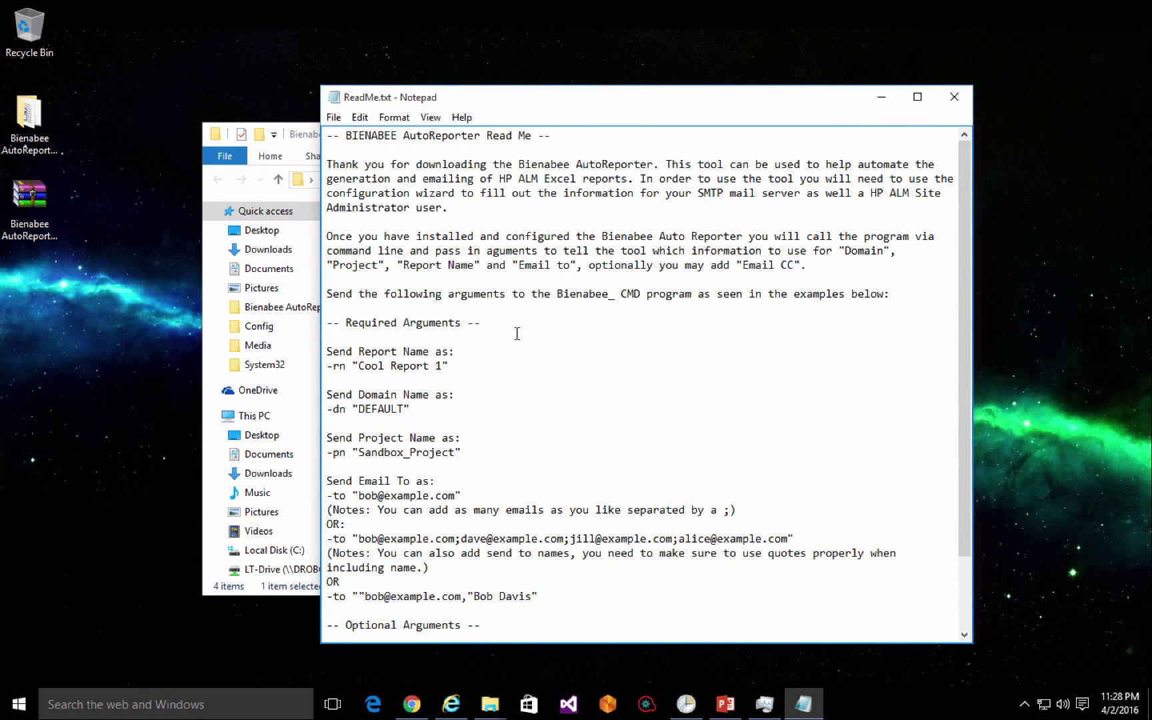
pyautogui.click(954, 97)
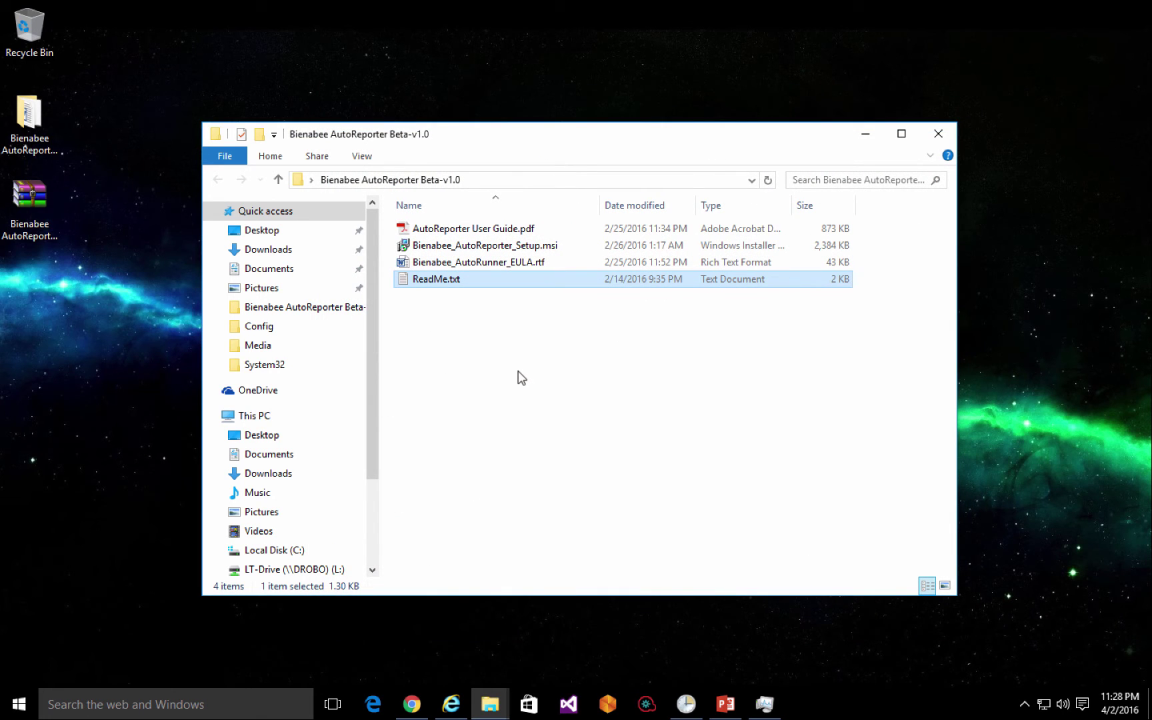
pyautogui.click(486, 705)
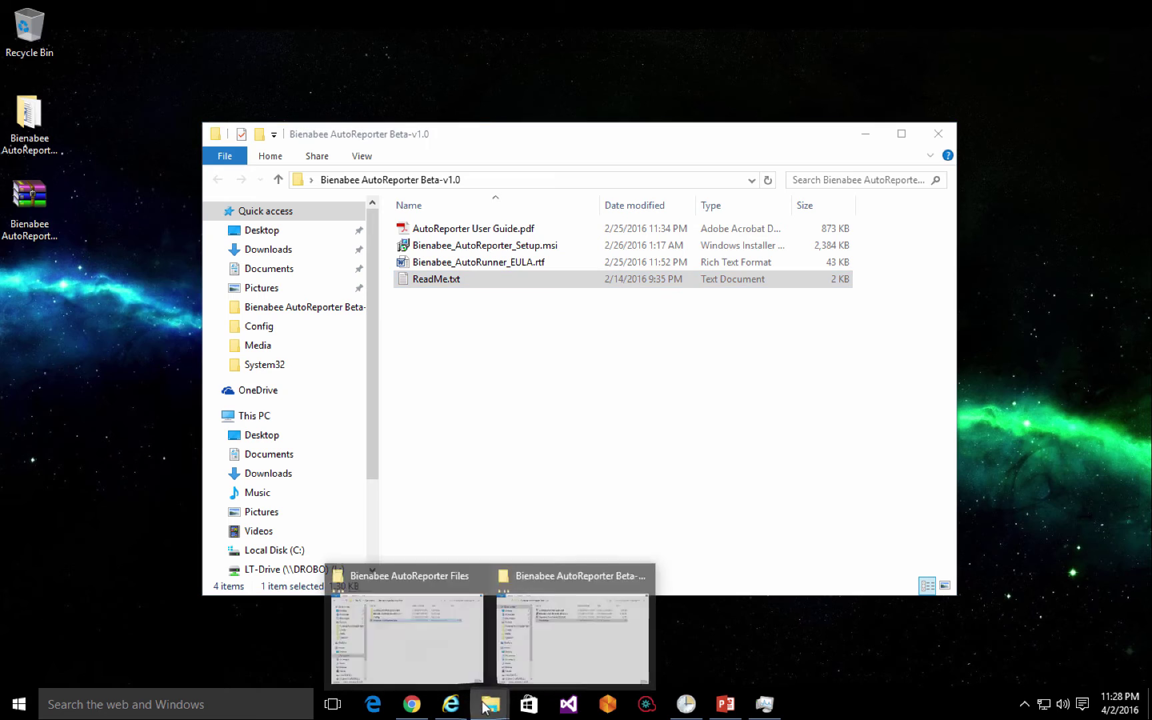
pyautogui.click(532, 579)
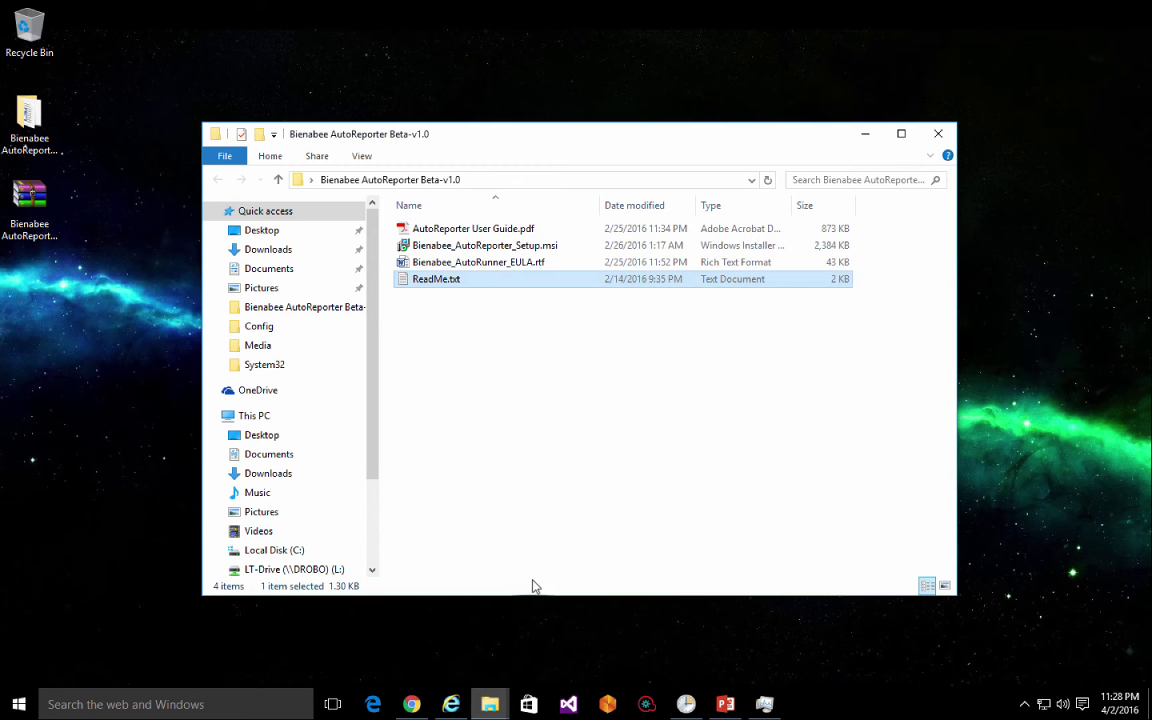
pyautogui.click(488, 705)
pyautogui.moveTo(403, 579)
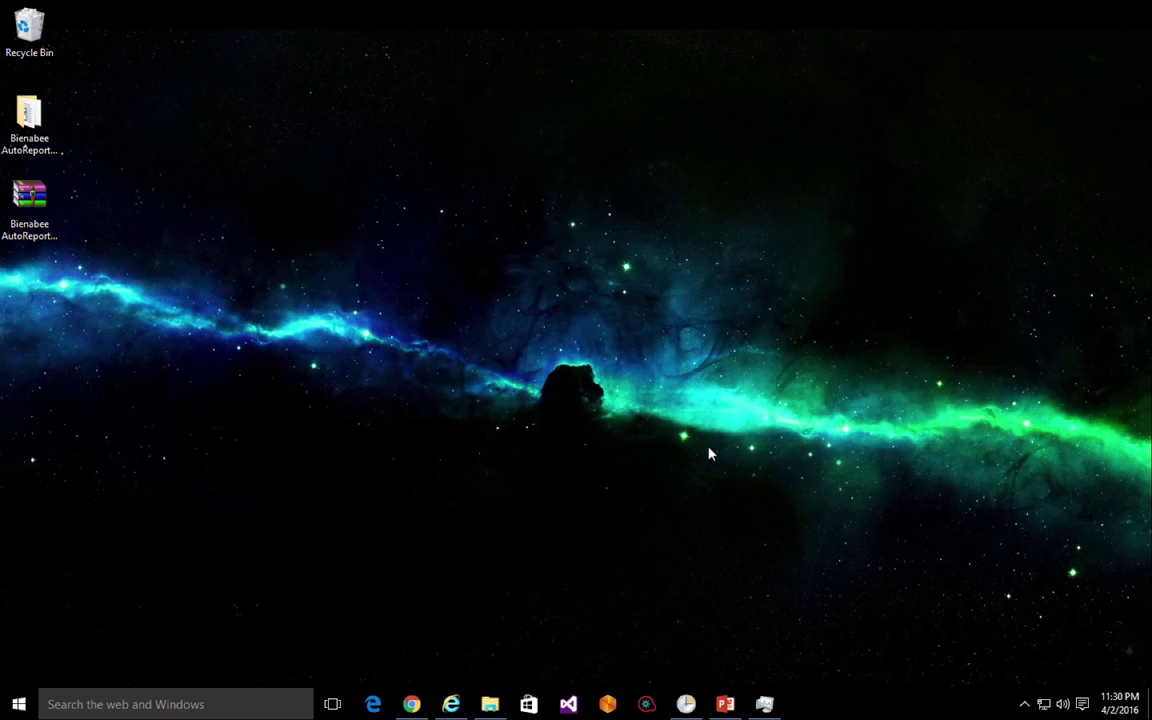
# Browse to the Program Files (x86) folder on Local Disk (C:).
pyautogui.click(490, 703)
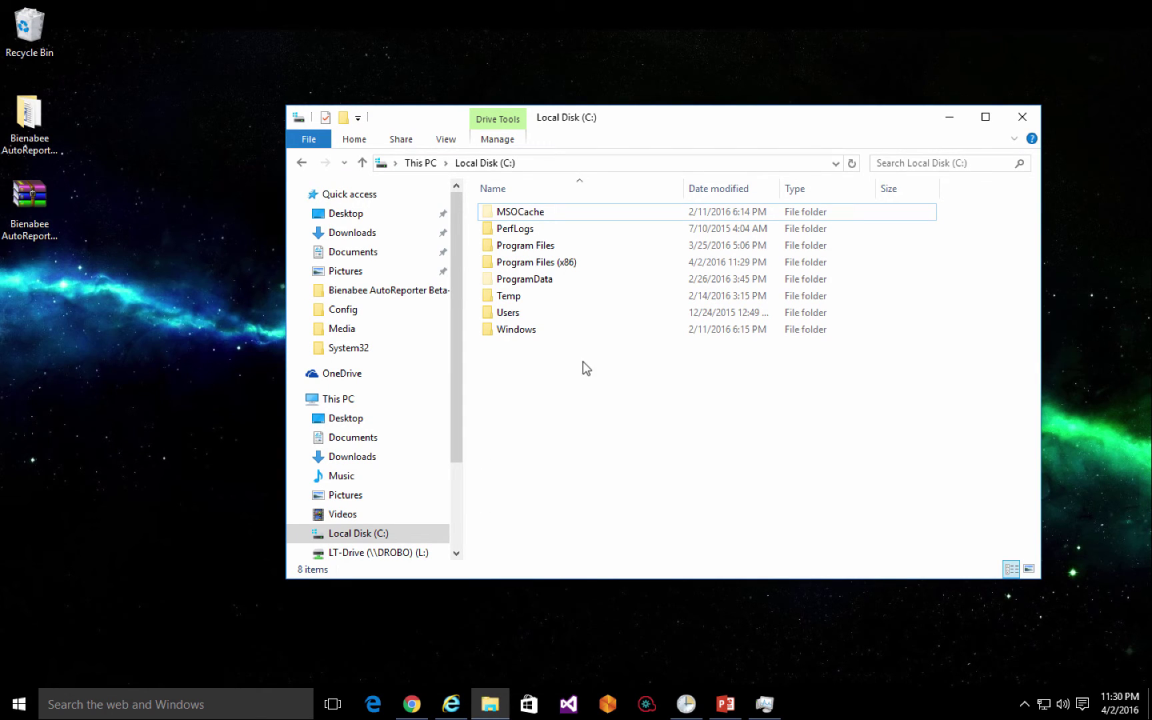
pyautogui.moveTo(528, 268)
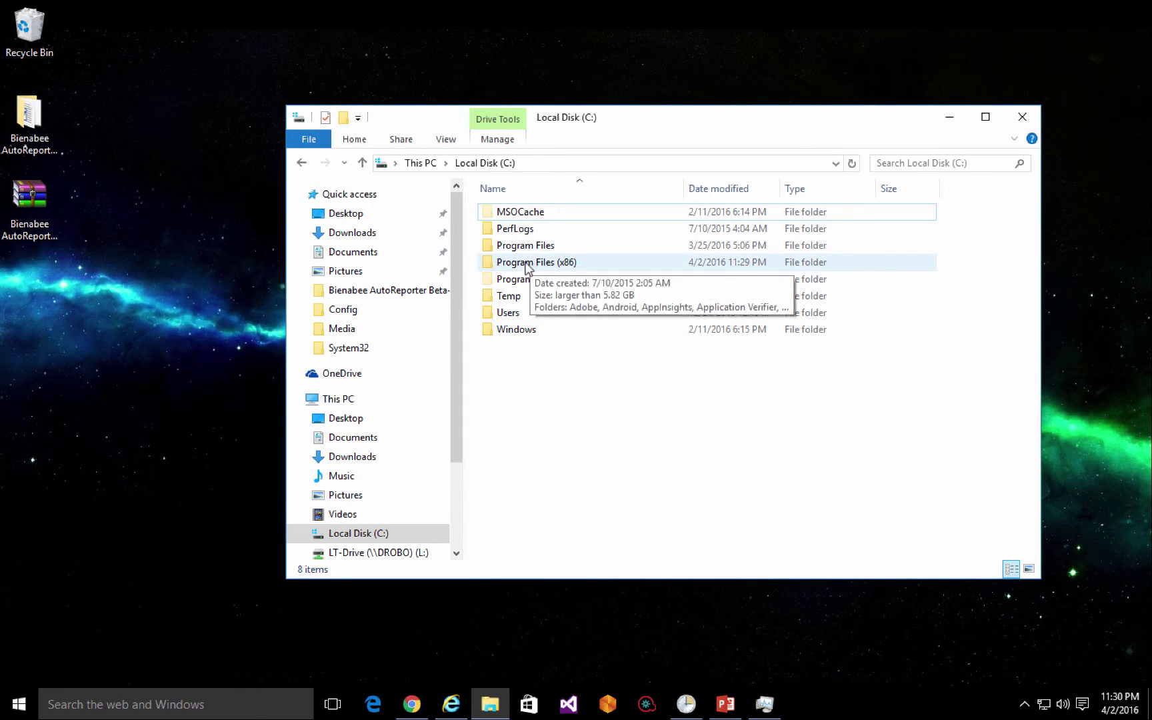
pyautogui.doubleClick(521, 266)
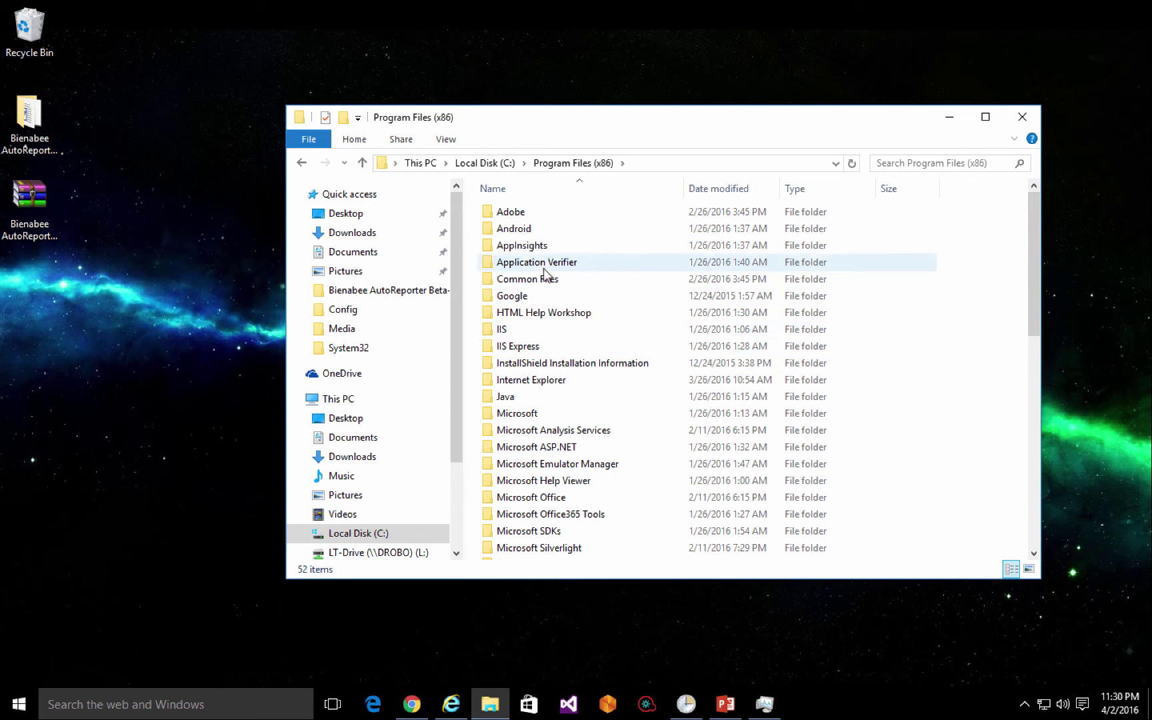
# Launch Bienabee_AutoReporter_Setup.msi, look through the license agreement to its end, and accept it.
pyautogui.moveTo(552, 270)
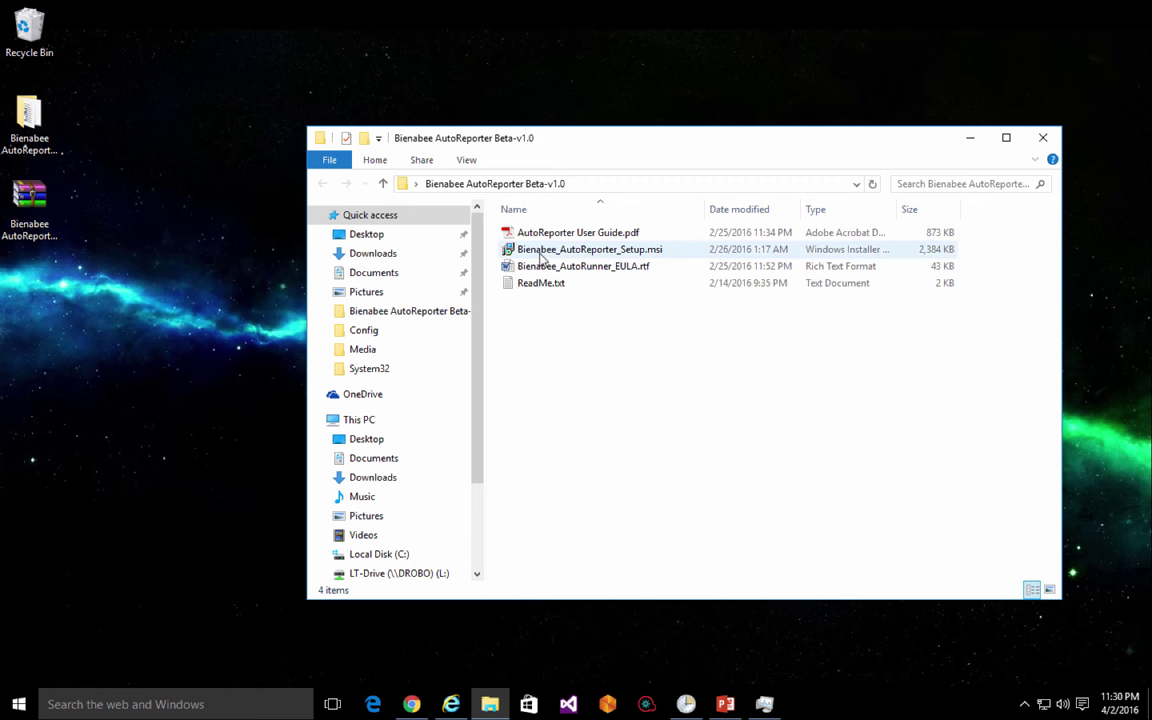
pyautogui.doubleClick(541, 256)
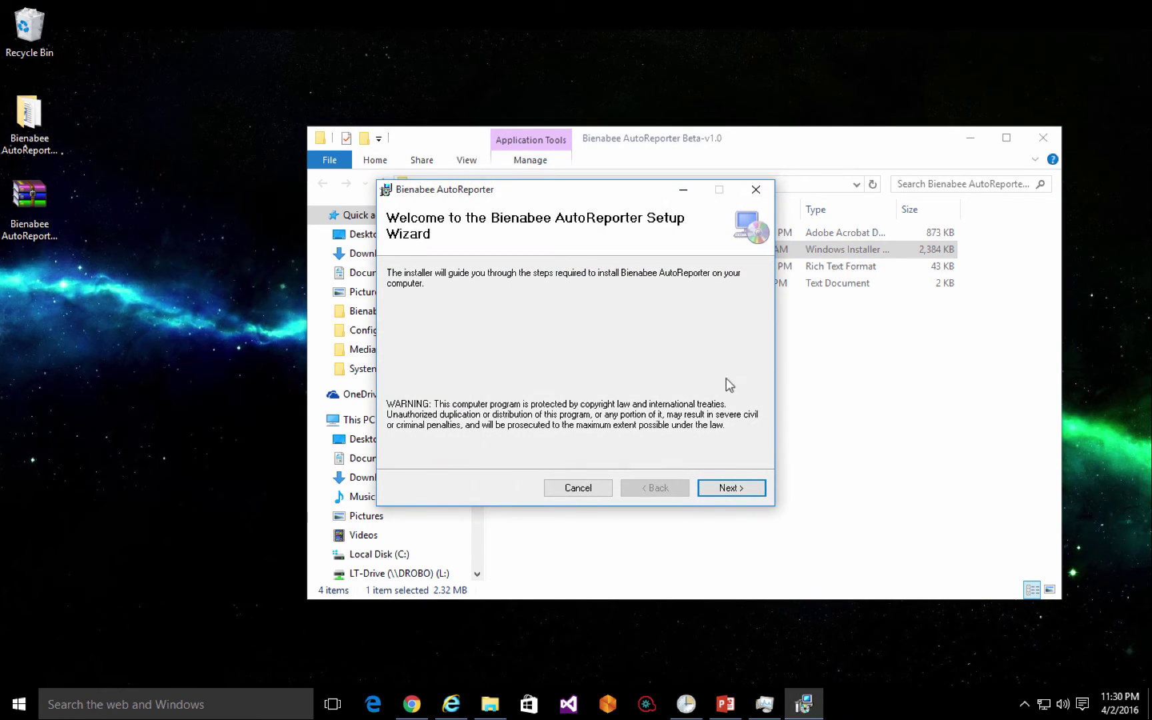
pyautogui.click(731, 488)
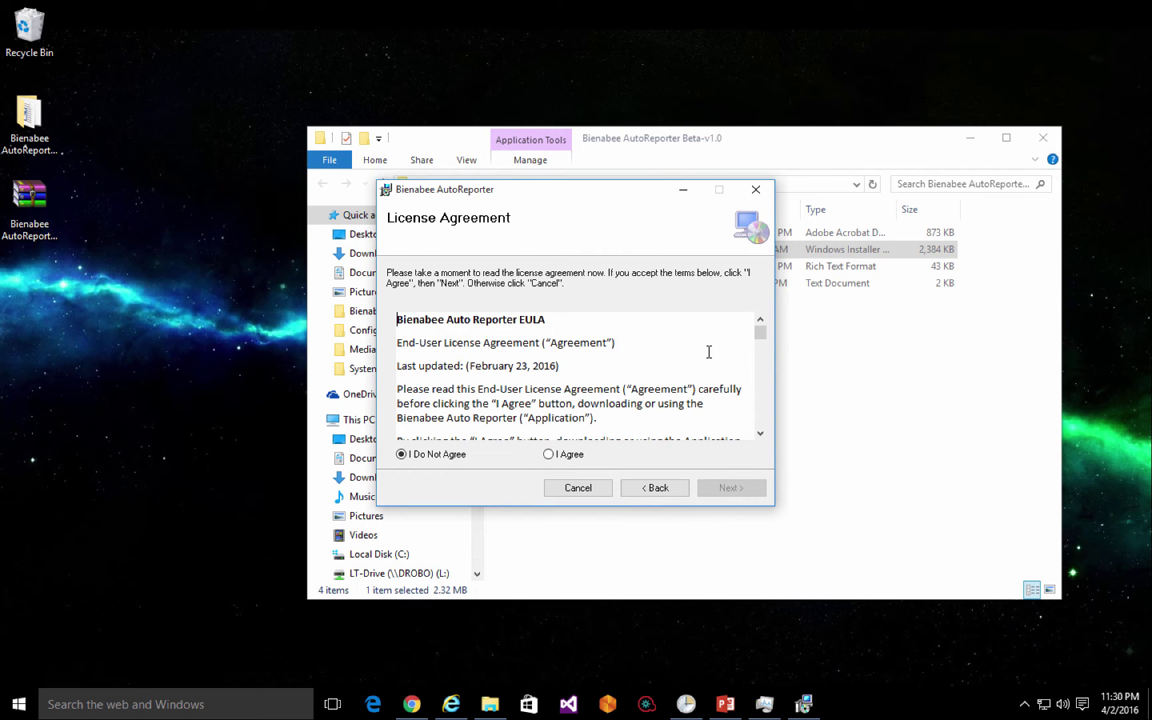
pyautogui.moveTo(758, 333); pyautogui.dragTo(763, 453)
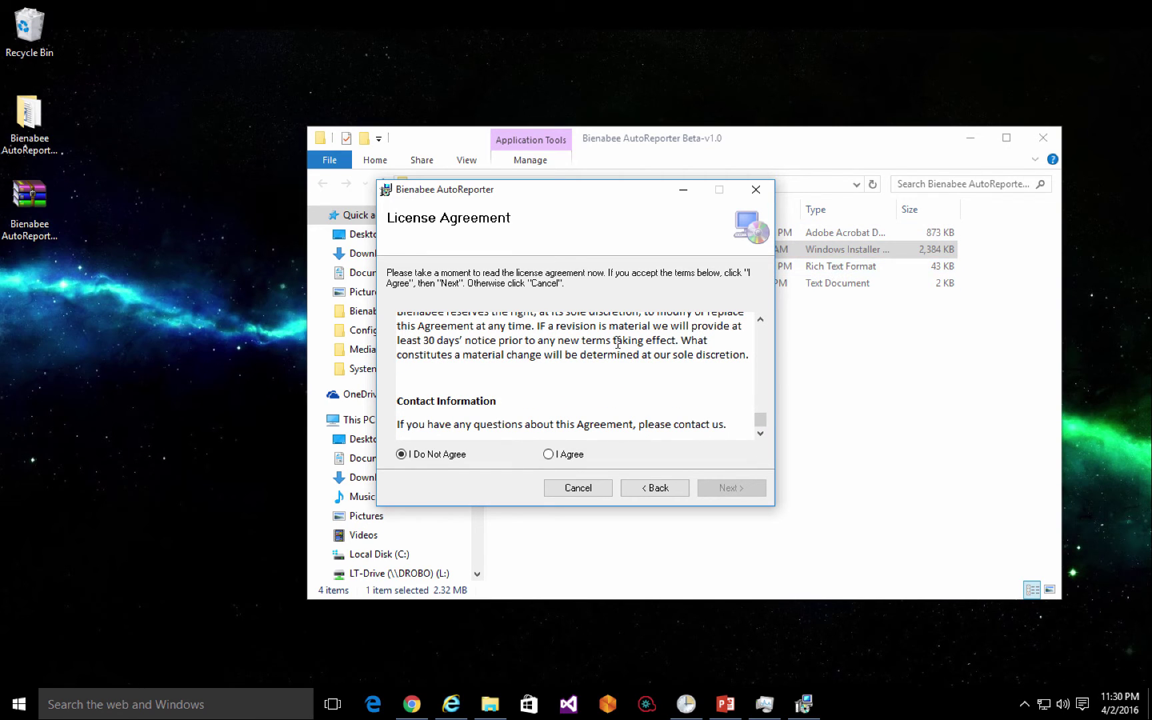
pyautogui.click(548, 453)
pyautogui.click(728, 488)
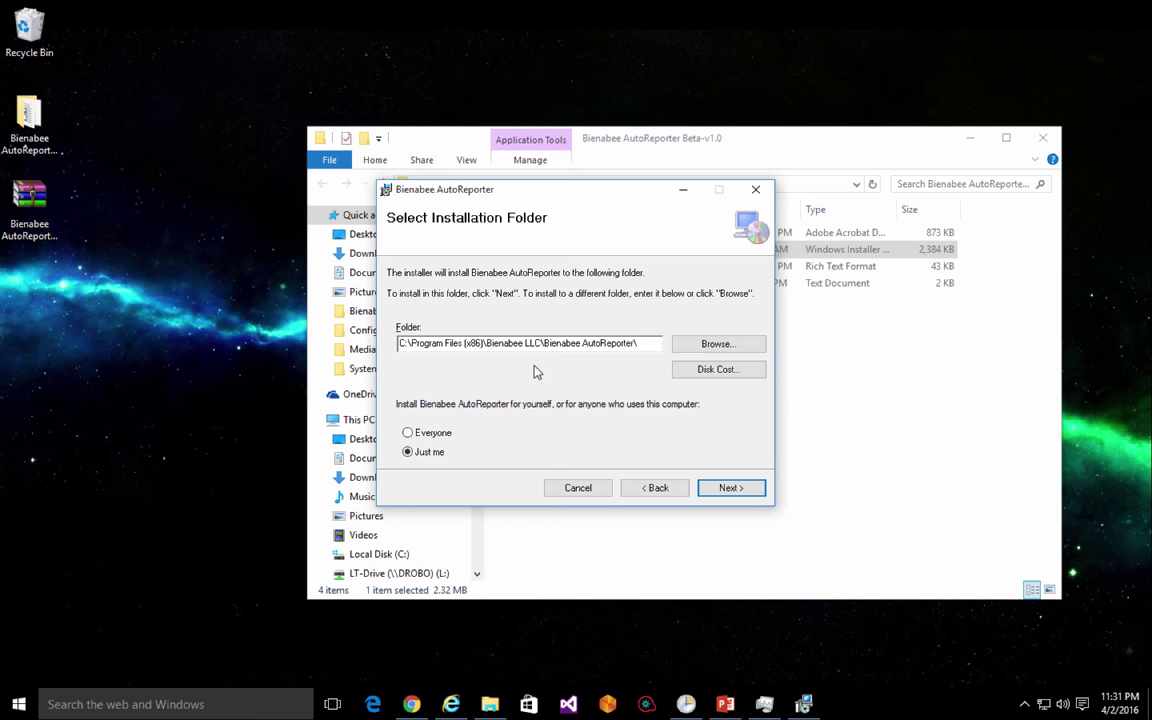
# Install AutoReporter for Just me in C:\Program Files (x86)\Bienabee LLC\Bienabee AutoReporter\ and bring its Config Wizard to the front.
pyautogui.click(731, 489)
pyautogui.click(731, 489)
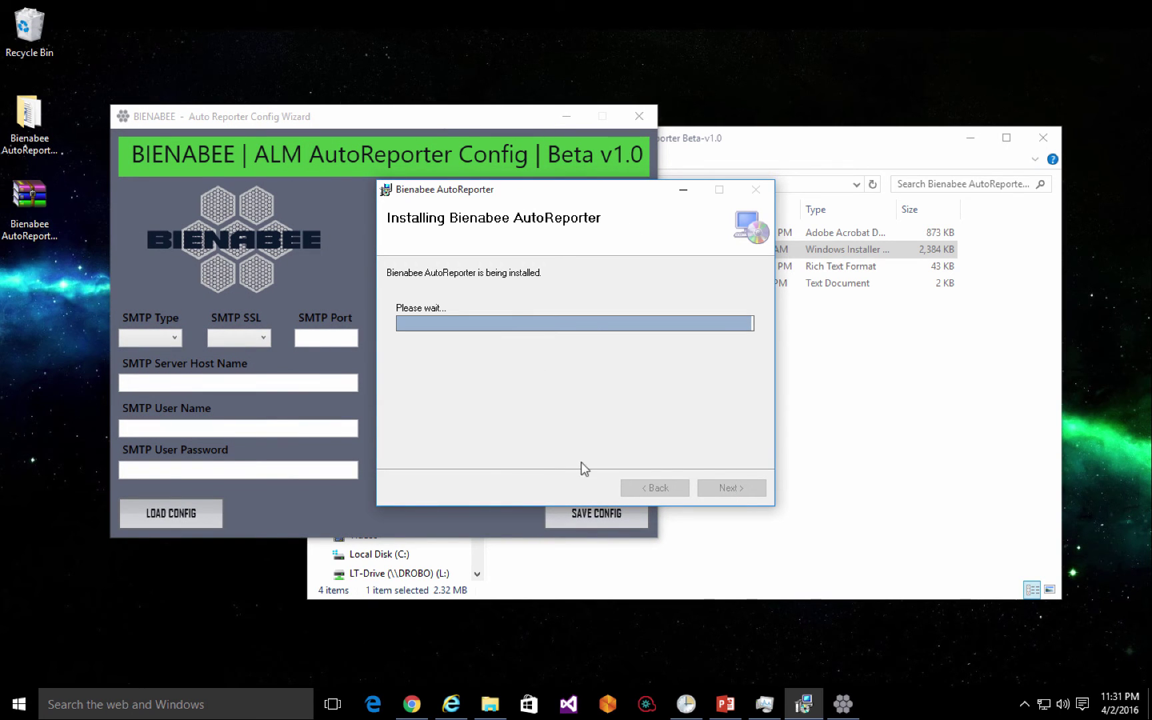
pyautogui.moveTo(433, 123); pyautogui.dragTo(489, 139)
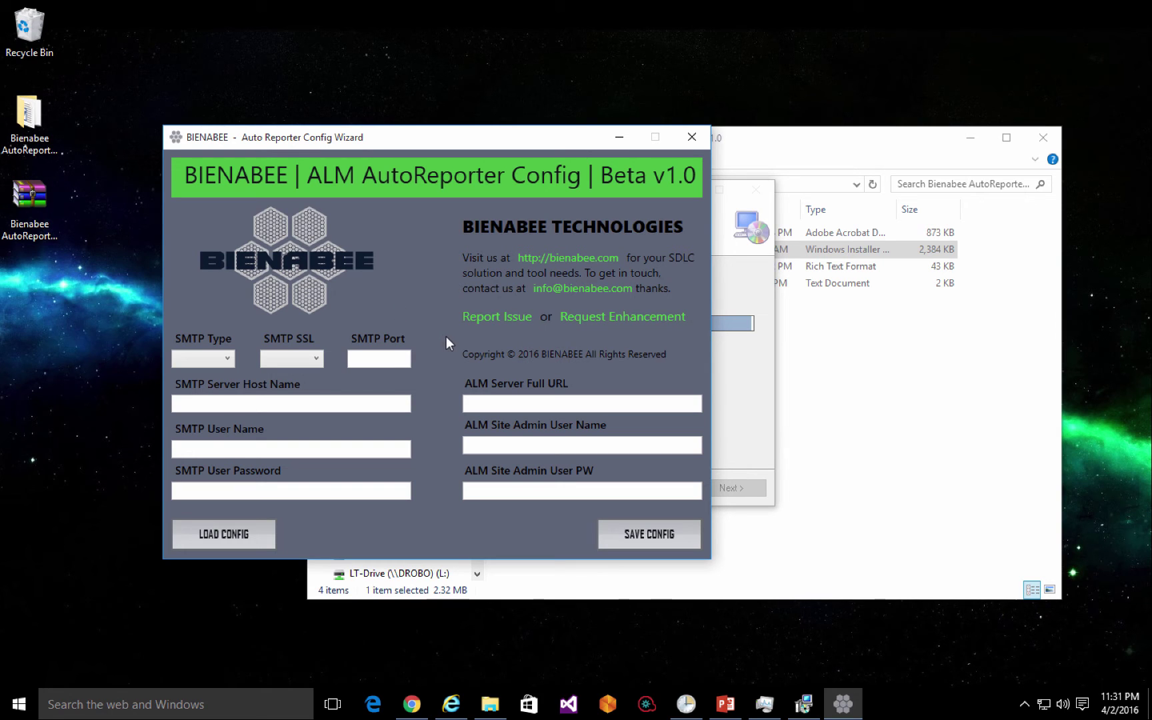
# Review the SMTP Type and SMTP SSL options and the SMTP Port and ALM Server Full URL fields in the Config Wizard.
pyautogui.click(228, 358)
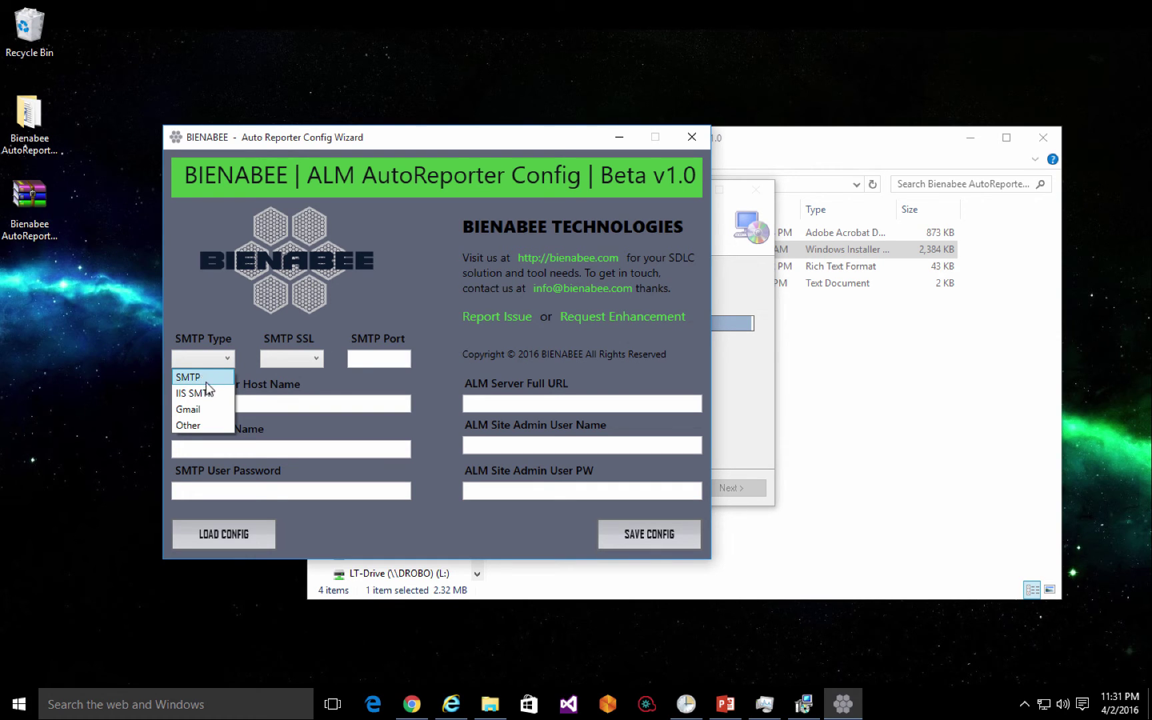
pyautogui.click(311, 358)
pyautogui.click(319, 358)
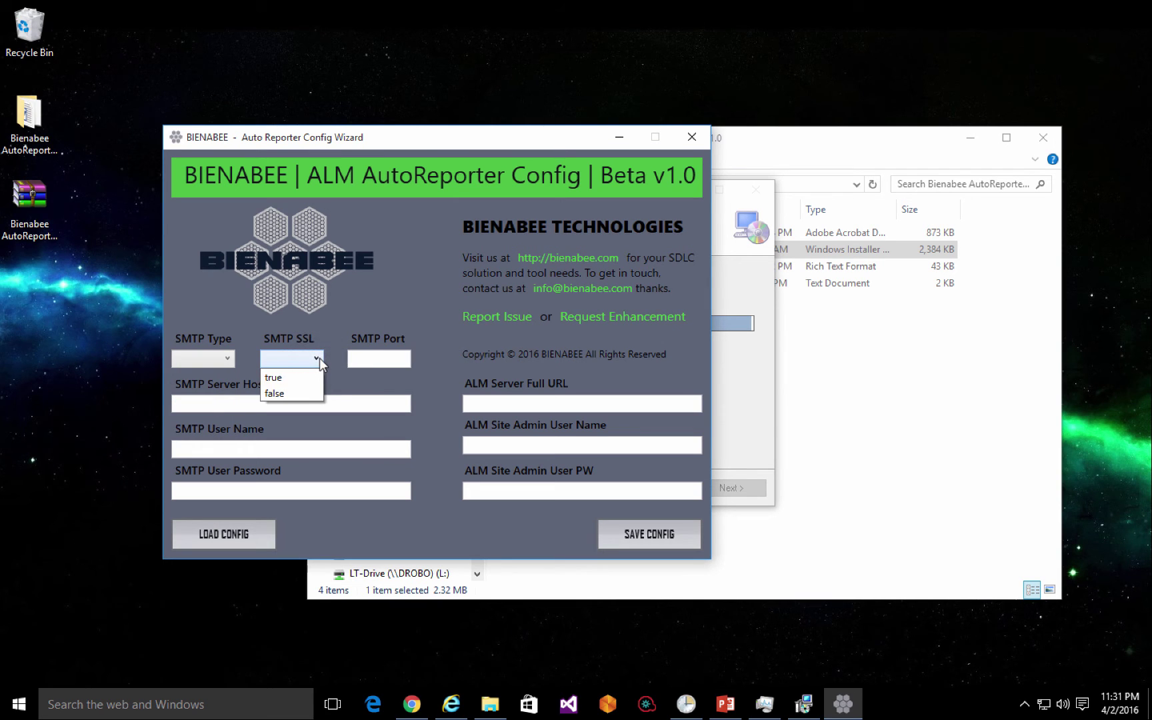
pyautogui.click(395, 361)
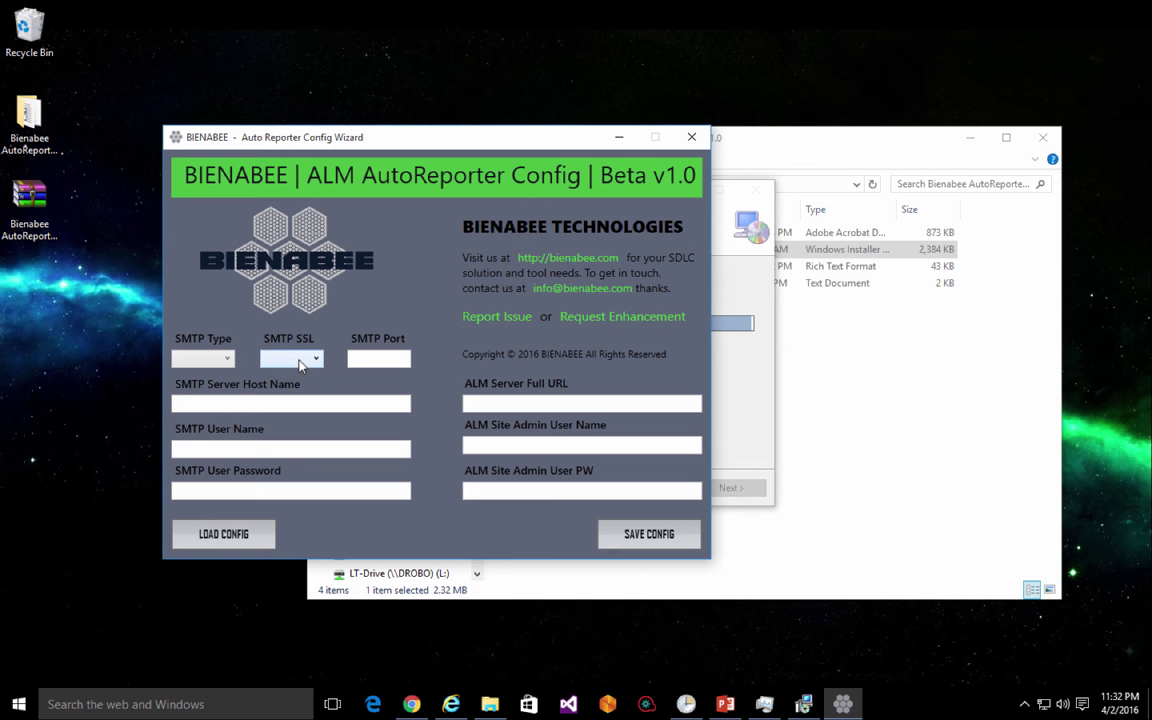
pyautogui.click(390, 360)
pyautogui.click(513, 403)
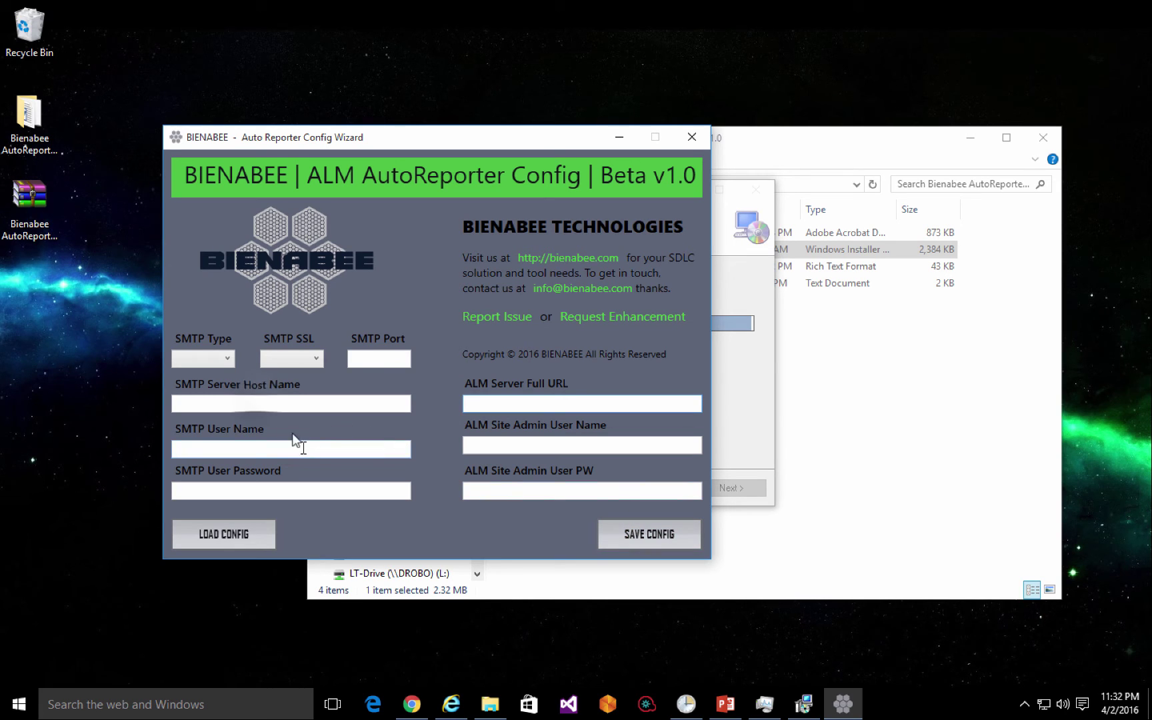
pyautogui.click(257, 400)
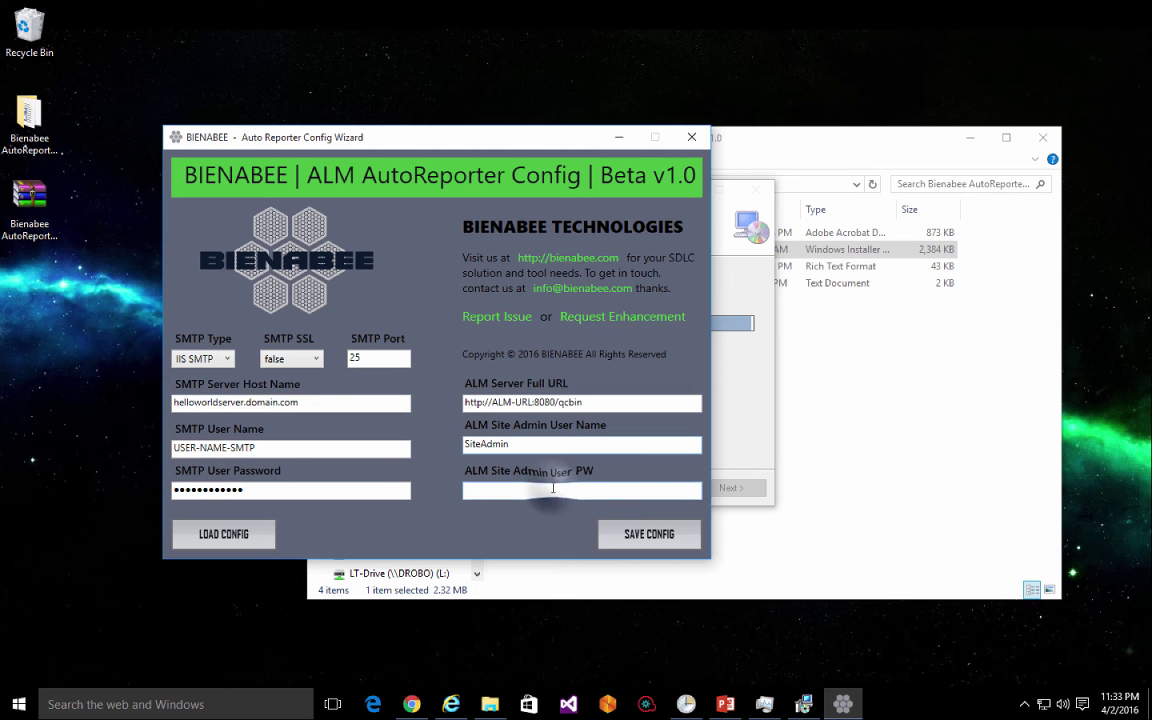
pyautogui.click(550, 490)
pyautogui.write('*****')
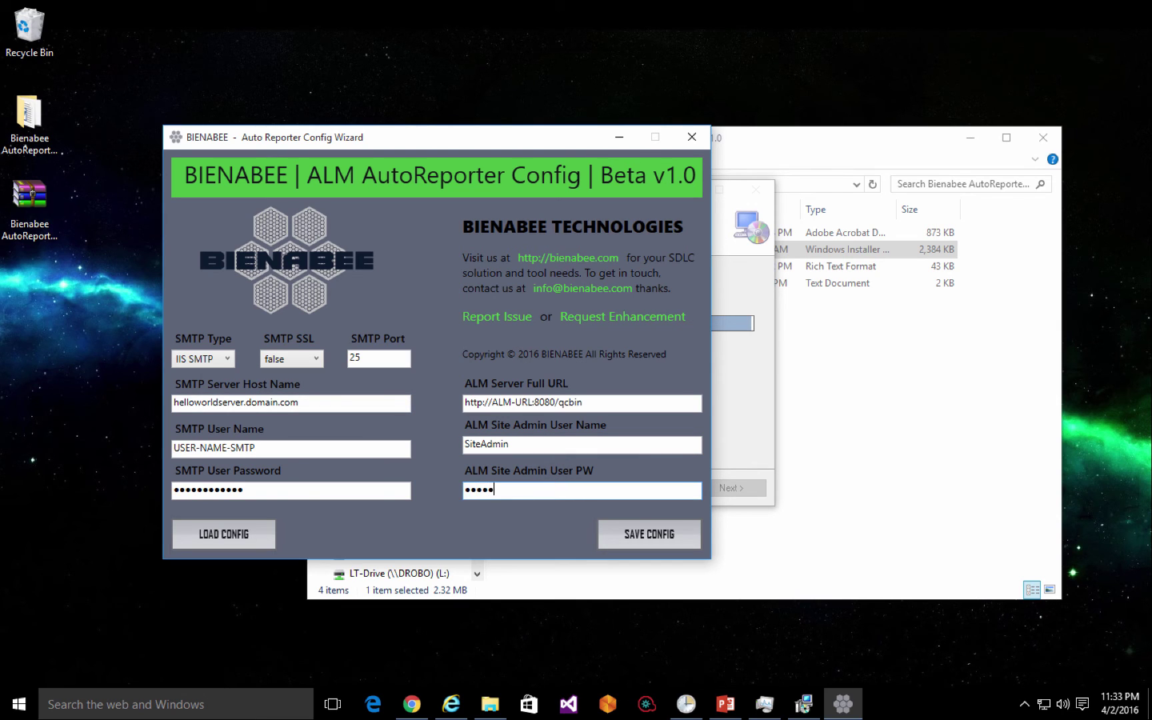
pyautogui.write('***********')
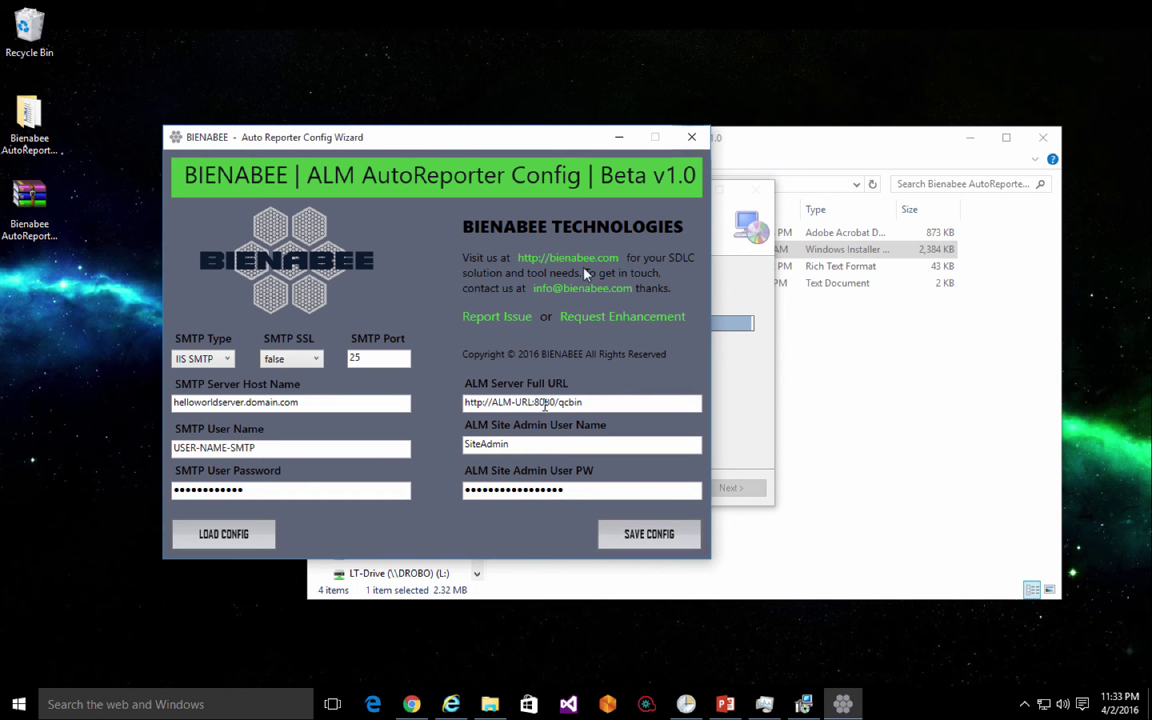
# Close the Config Wizard, finish the AutoReporter installer, and close the Bienabee AutoReporter Beta-v1.0 folder window.
pyautogui.click(691, 138)
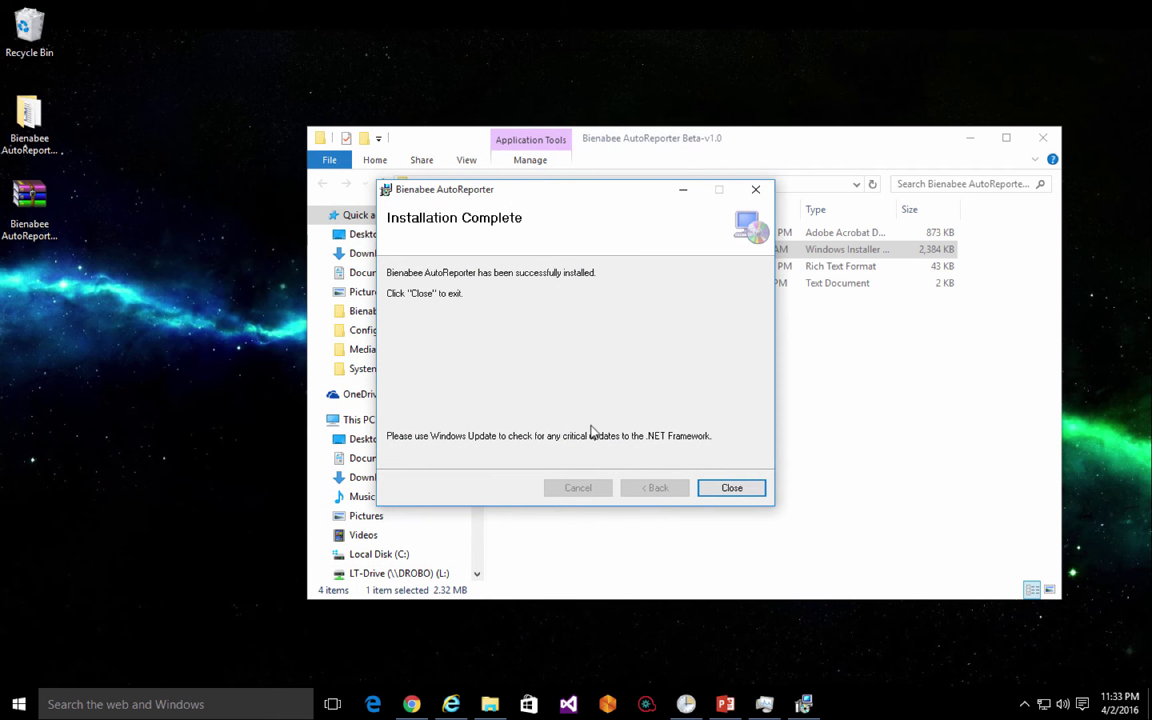
pyautogui.click(749, 491)
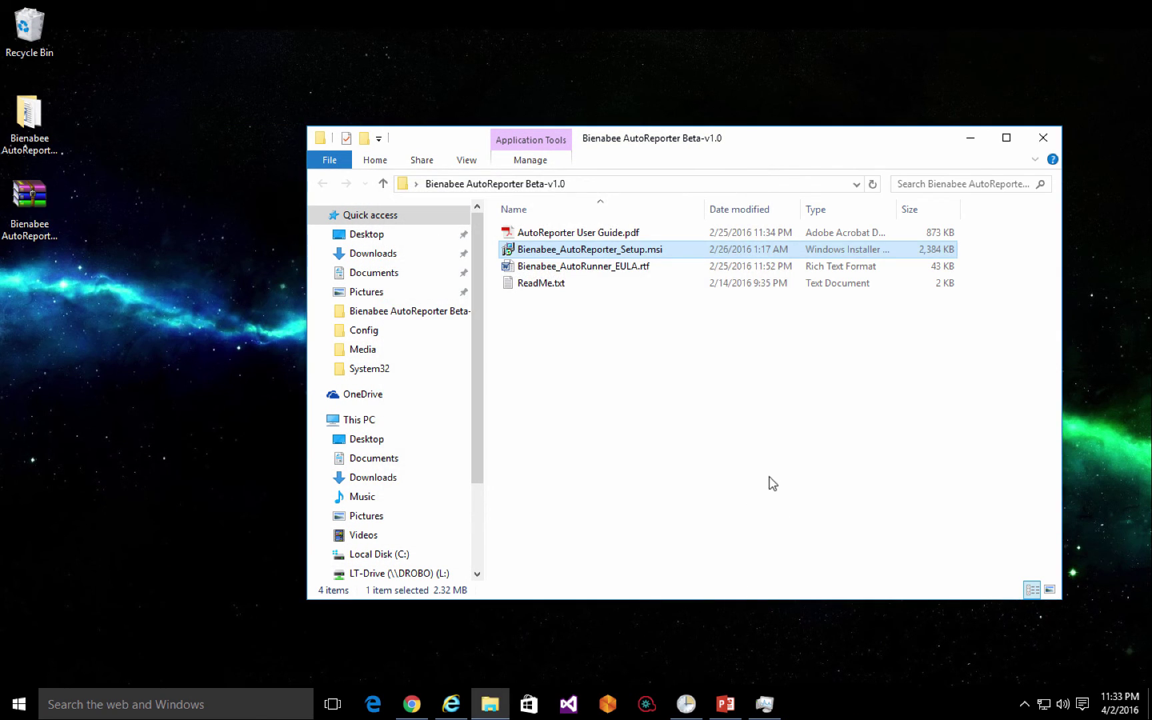
pyautogui.click(1043, 138)
# Browse in File Explorer to C:\Program Files (x86)\Bienabee LLC\Bienabee AutoReporter, then launch Bieanbee_AR_Config.exe to view the wizard and close it.
pyautogui.click(489, 703)
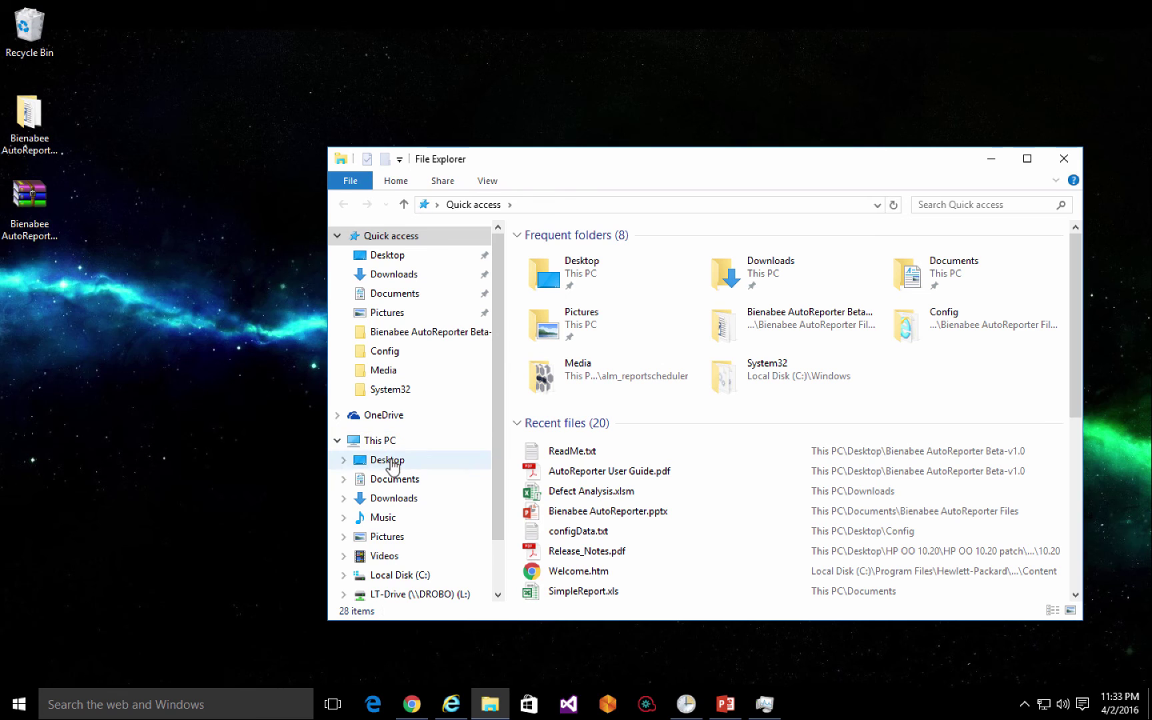
pyautogui.click(382, 575)
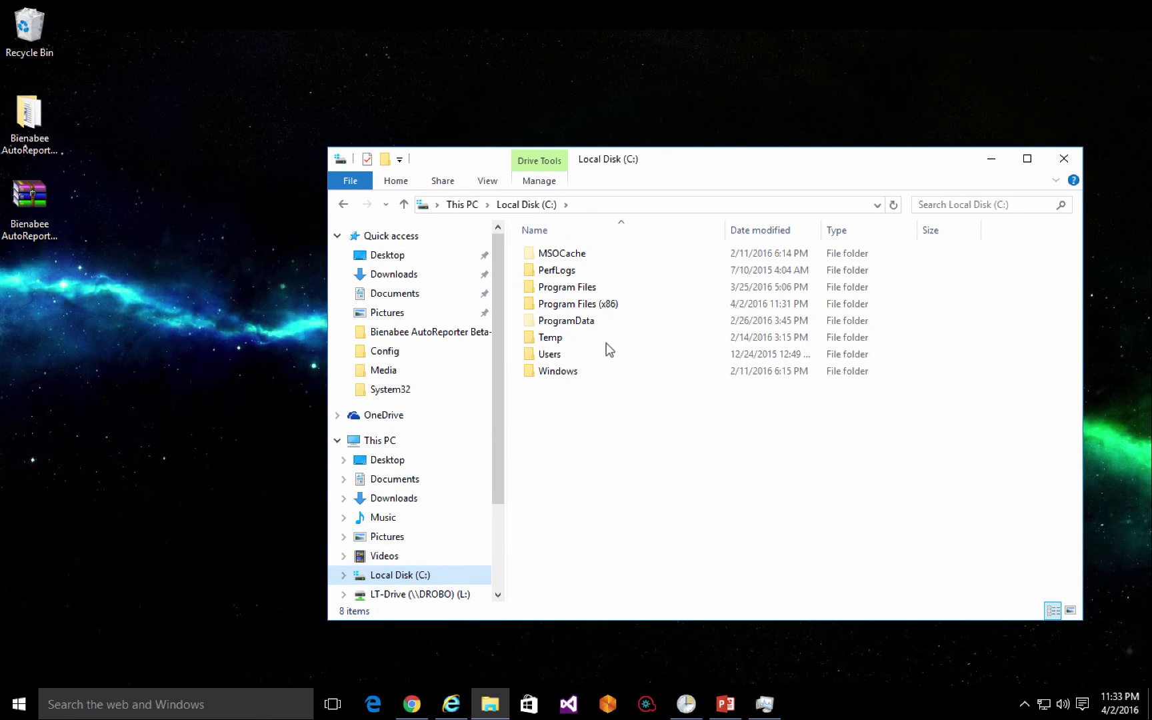
pyautogui.doubleClick(575, 305)
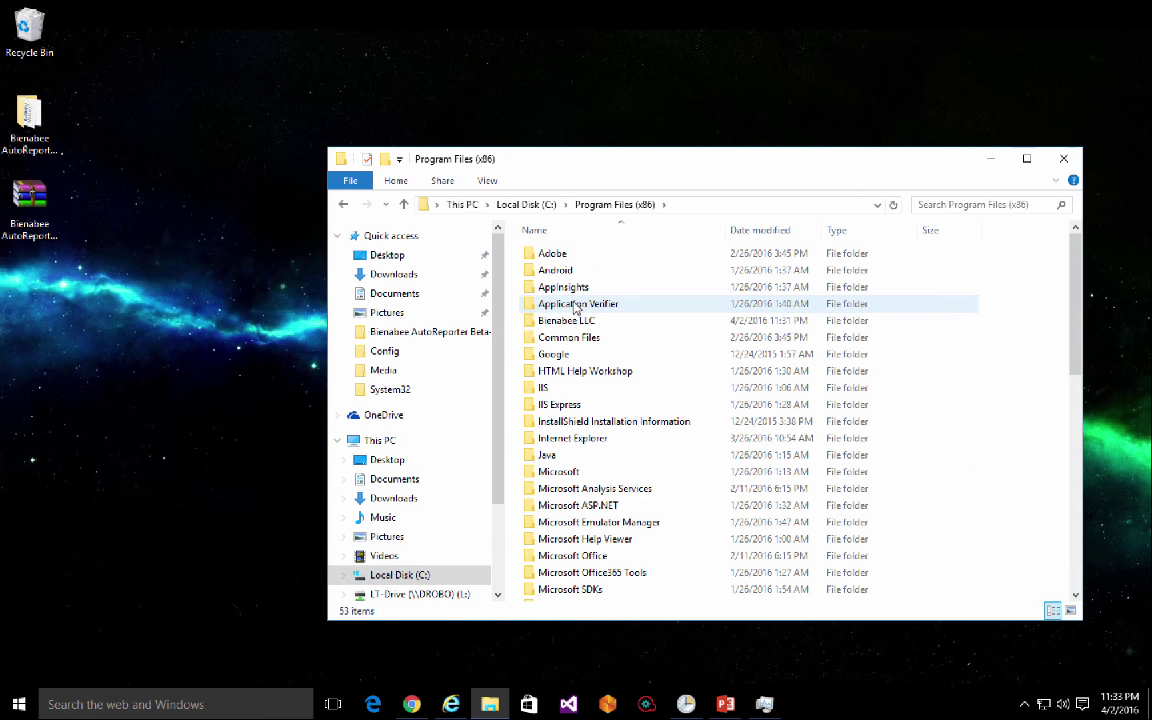
pyautogui.doubleClick(562, 320)
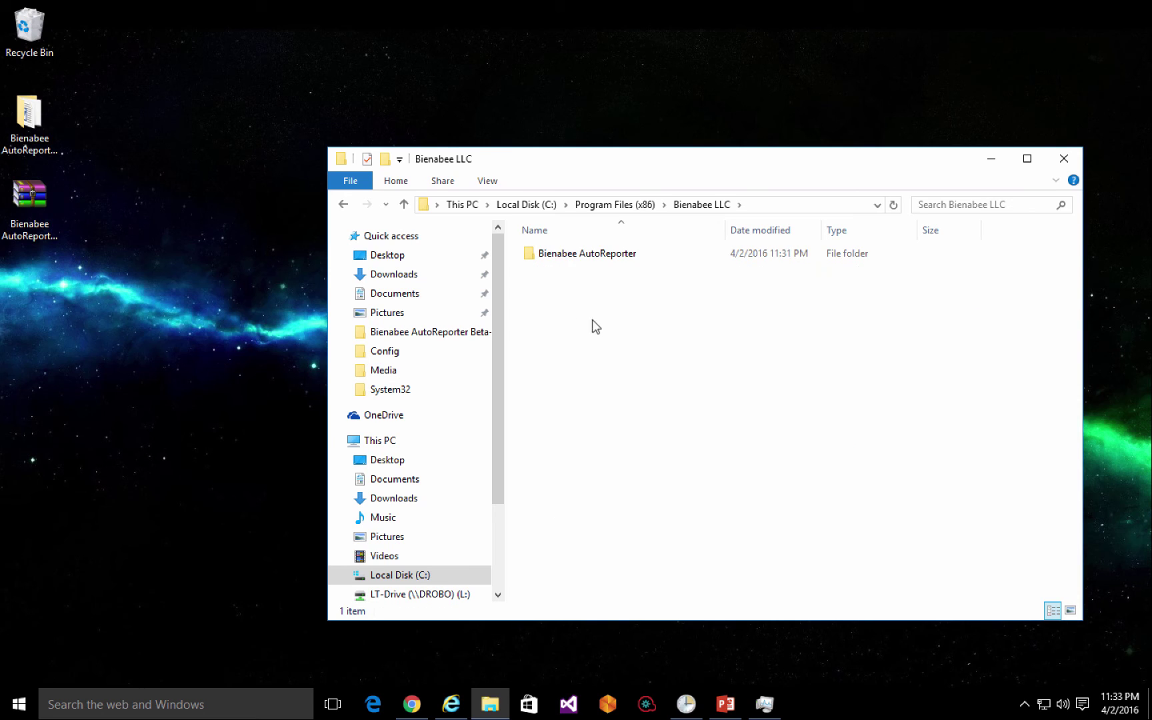
pyautogui.click(570, 256)
pyautogui.doubleClick(570, 255)
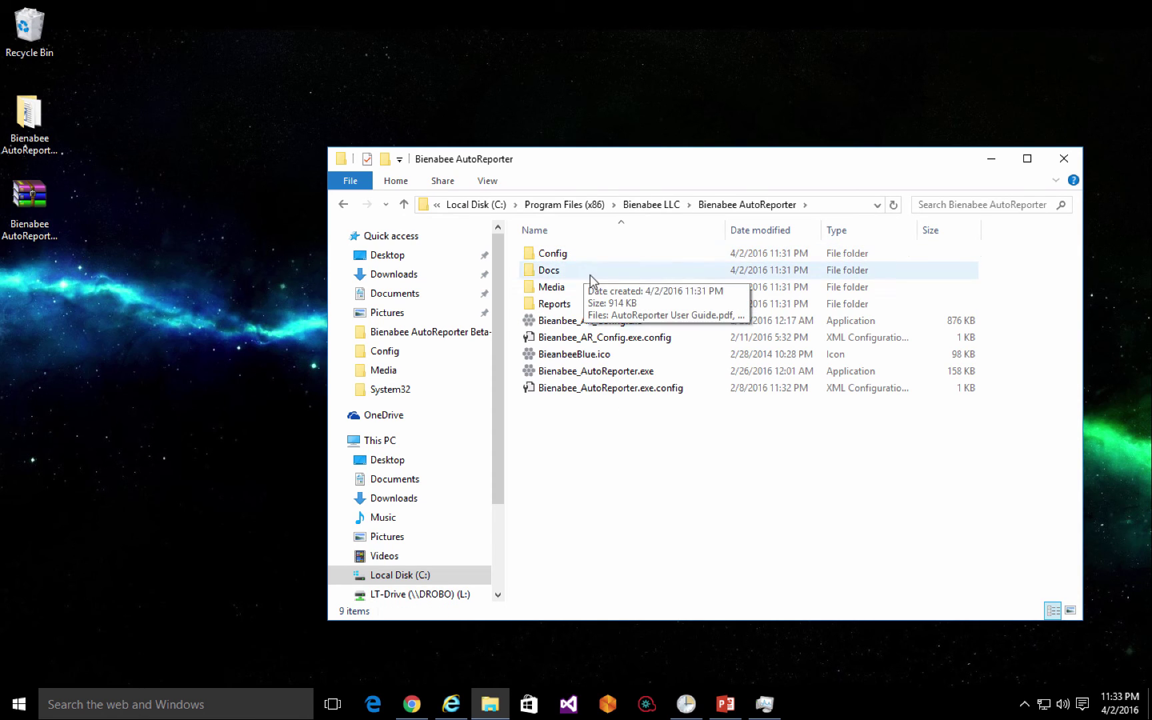
pyautogui.doubleClick(586, 320)
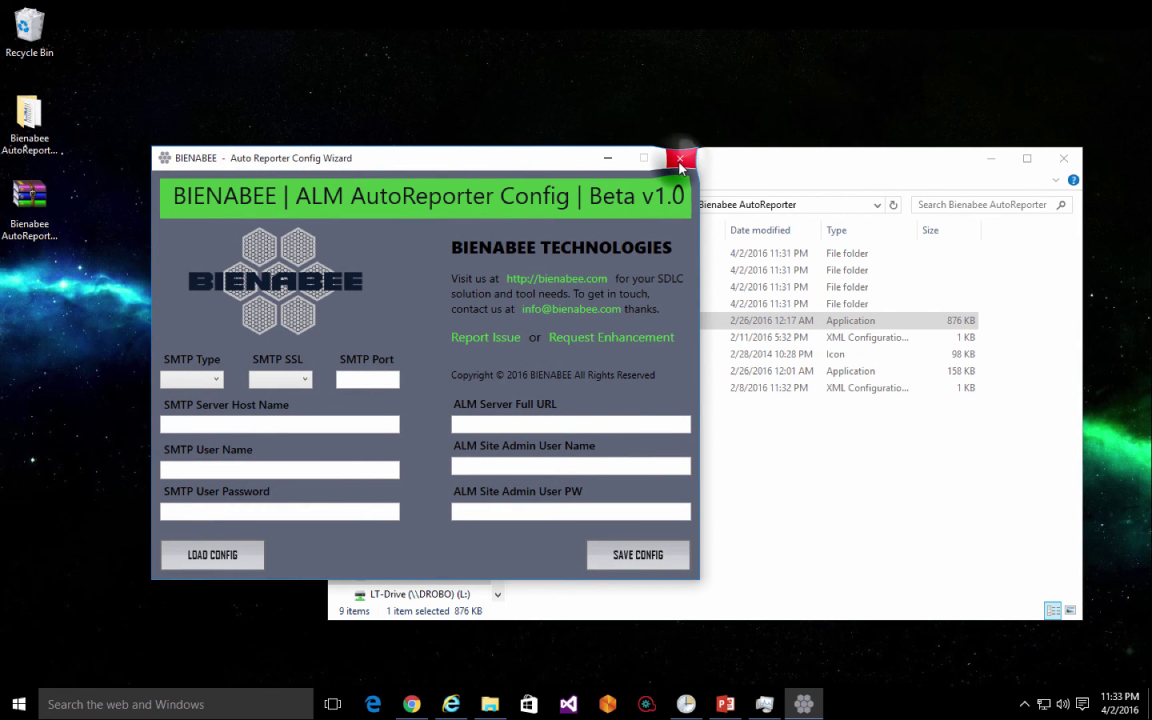
pyautogui.click(679, 160)
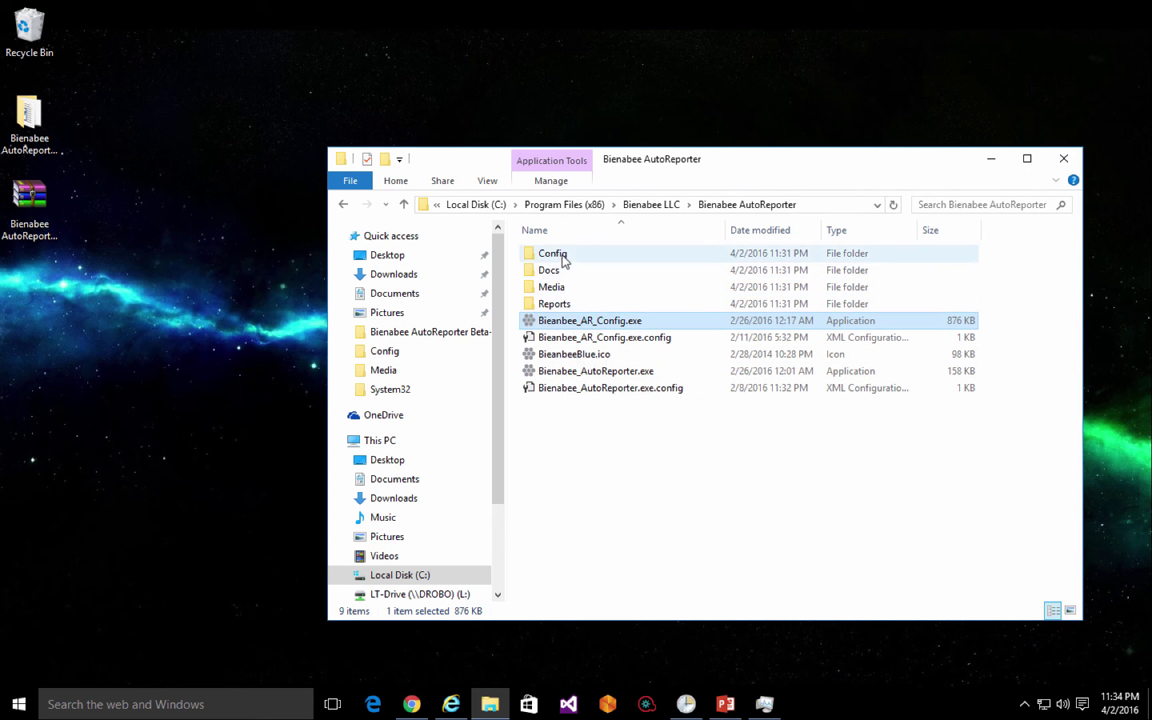
# Examine the SMTP and ALM settings and the stored password entries in the Config folder's Bienabee_AR_Config.xml, then close the file and minimize the browser.
pyautogui.doubleClick(564, 257)
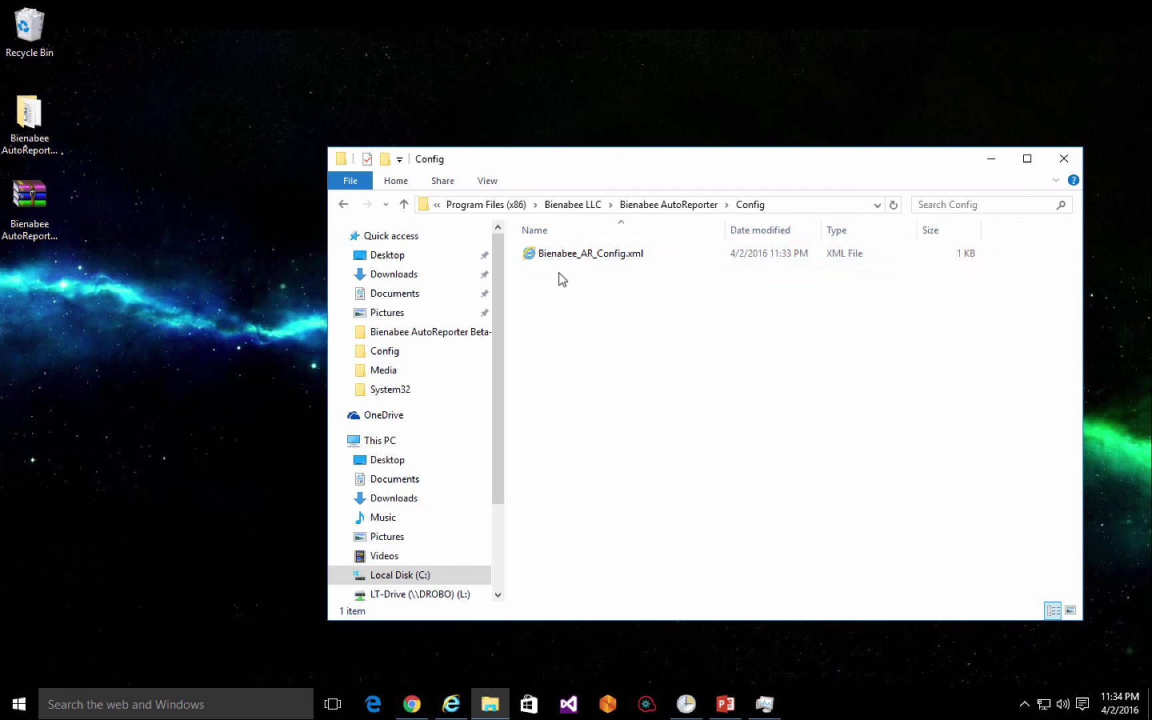
pyautogui.doubleClick(564, 257)
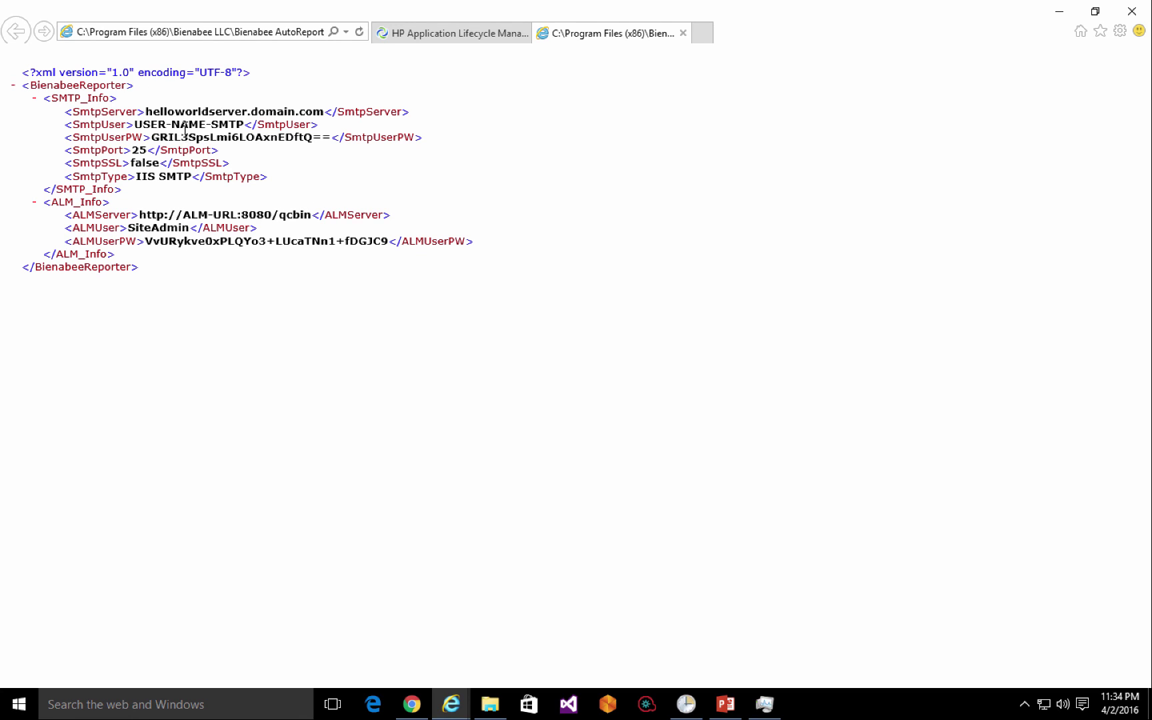
pyautogui.moveTo(151, 138); pyautogui.dragTo(303, 150)
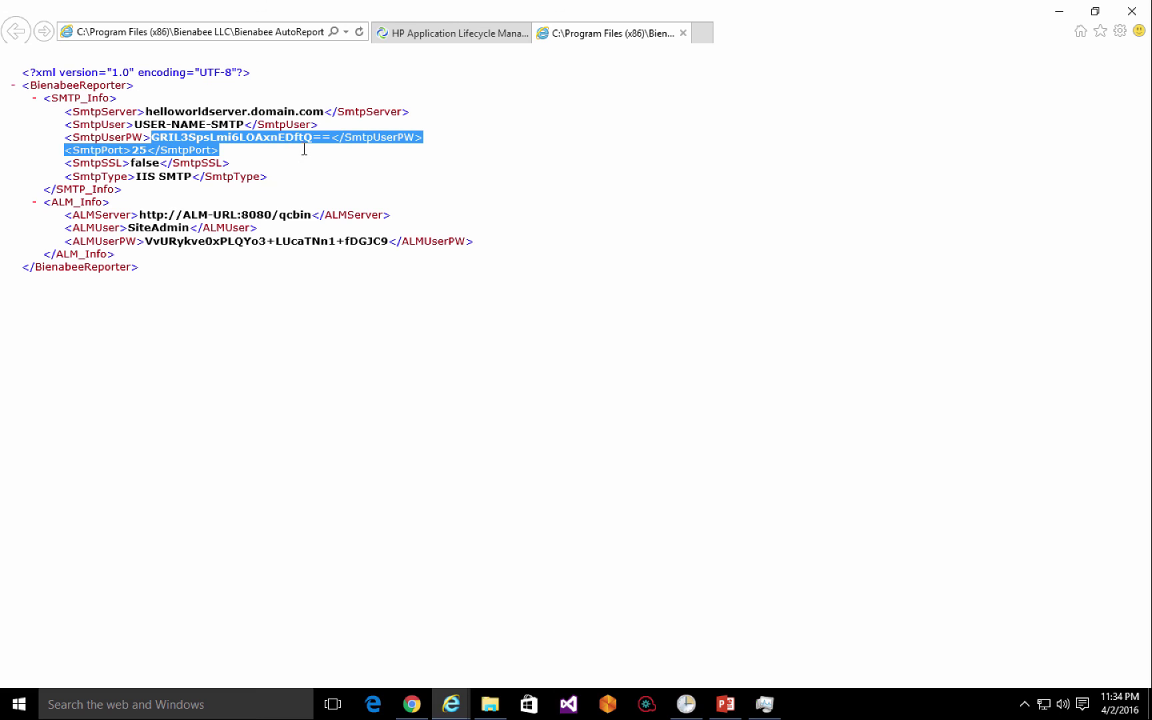
pyautogui.click(298, 148)
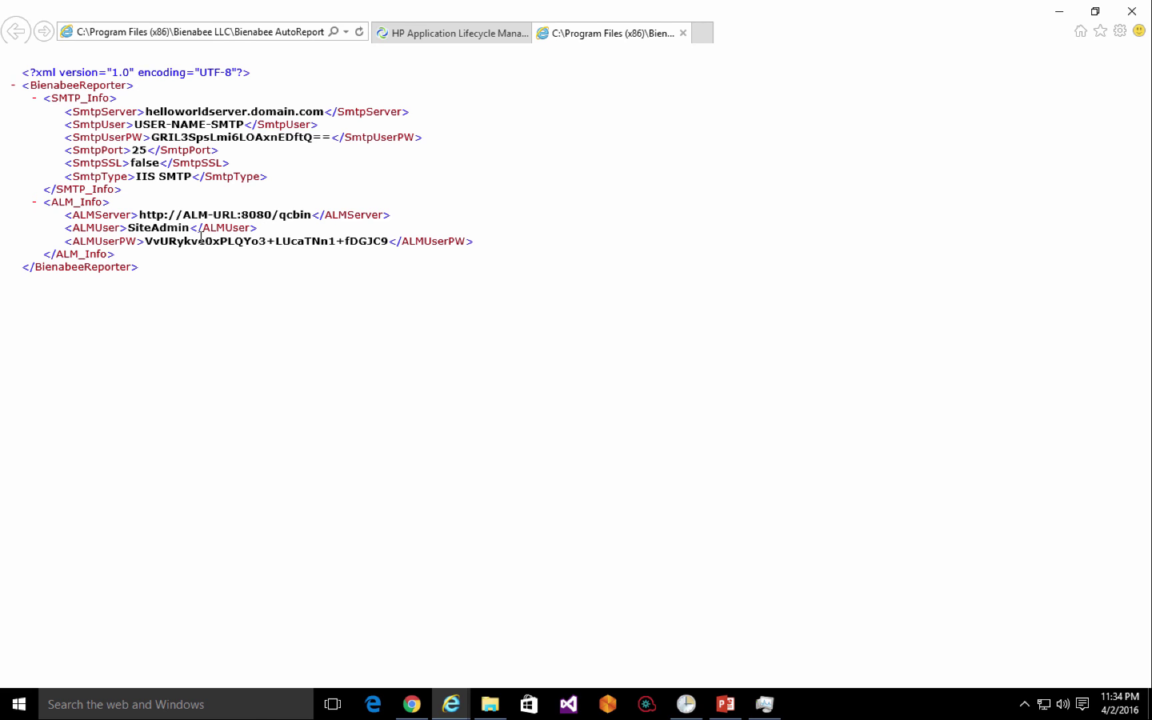
pyautogui.click(684, 33)
pyautogui.moveTo(659, 663)
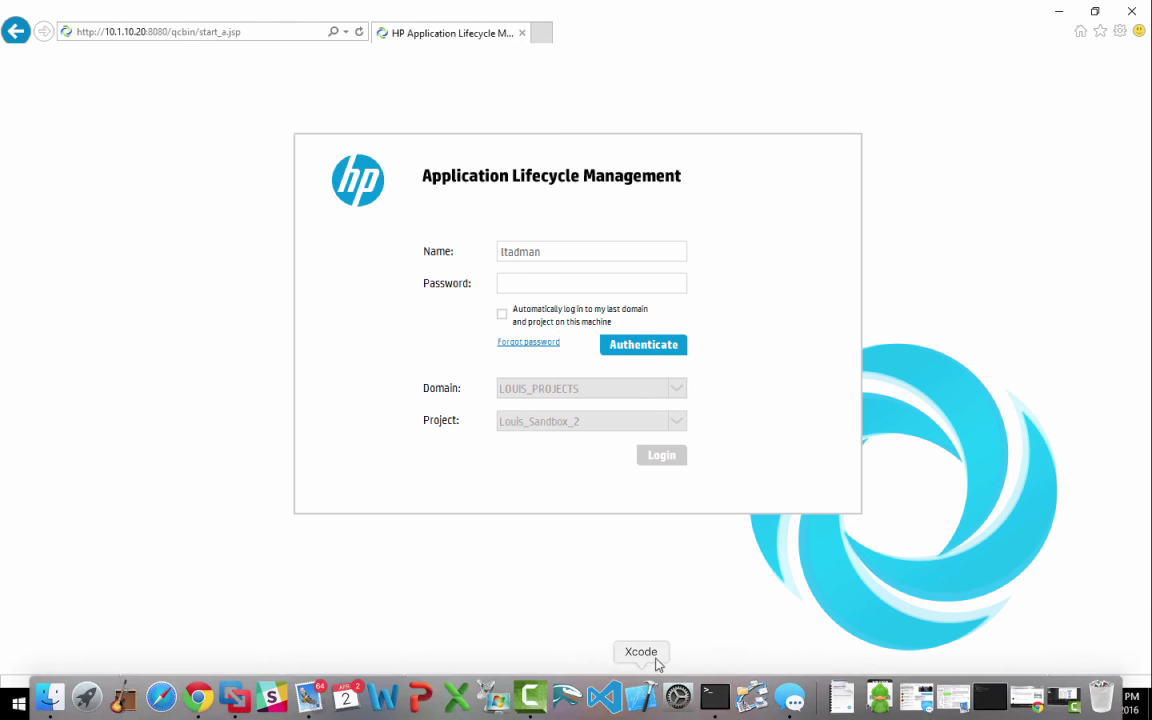
pyautogui.click(1058, 12)
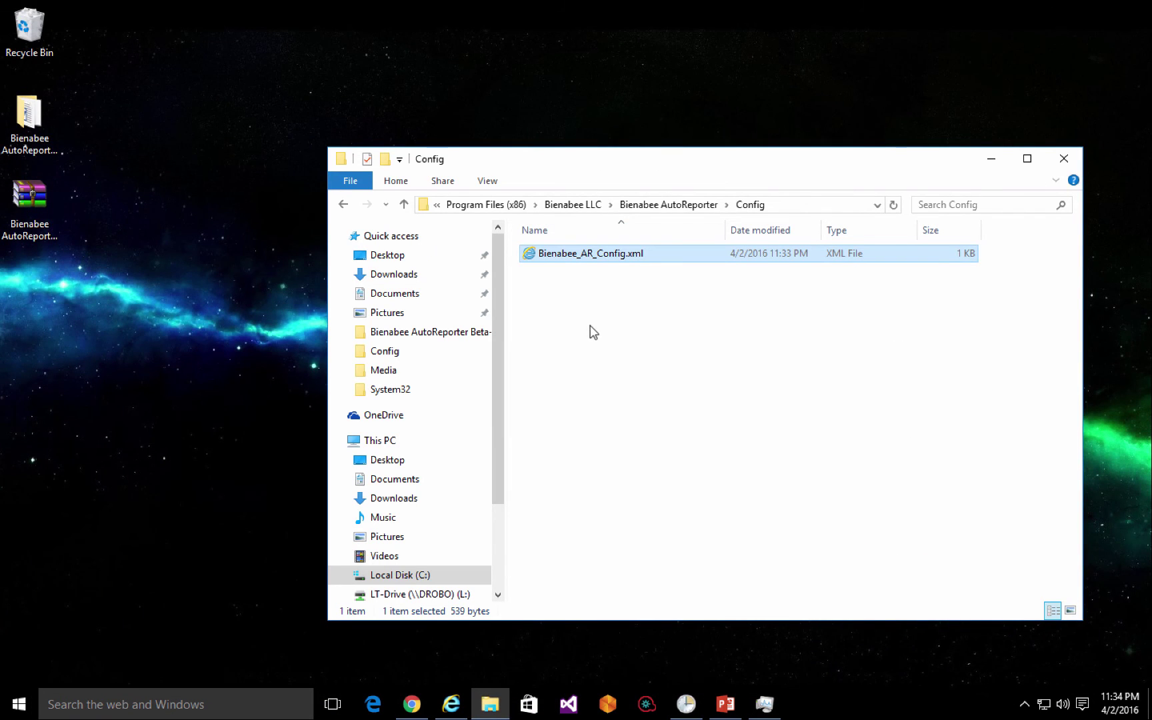
# Look through the Docs and Reports subfolders of the Bienabee AutoReporter installation folder, then close File Explorer.
pyautogui.click(660, 204)
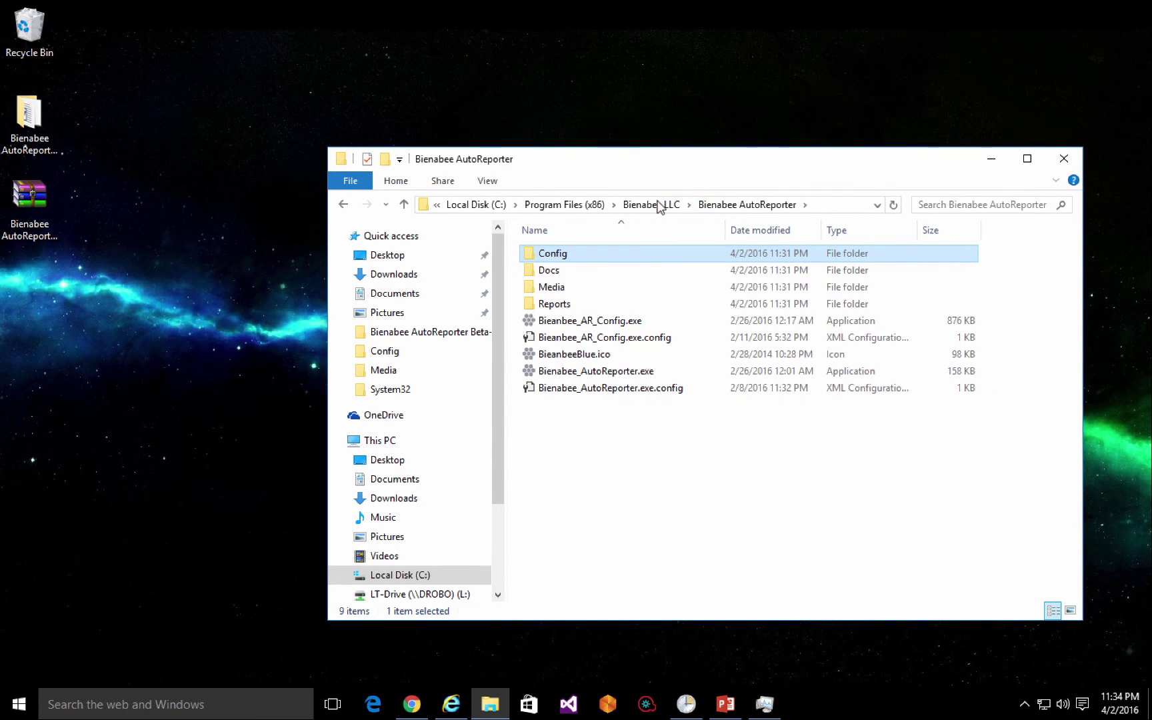
pyautogui.doubleClick(563, 275)
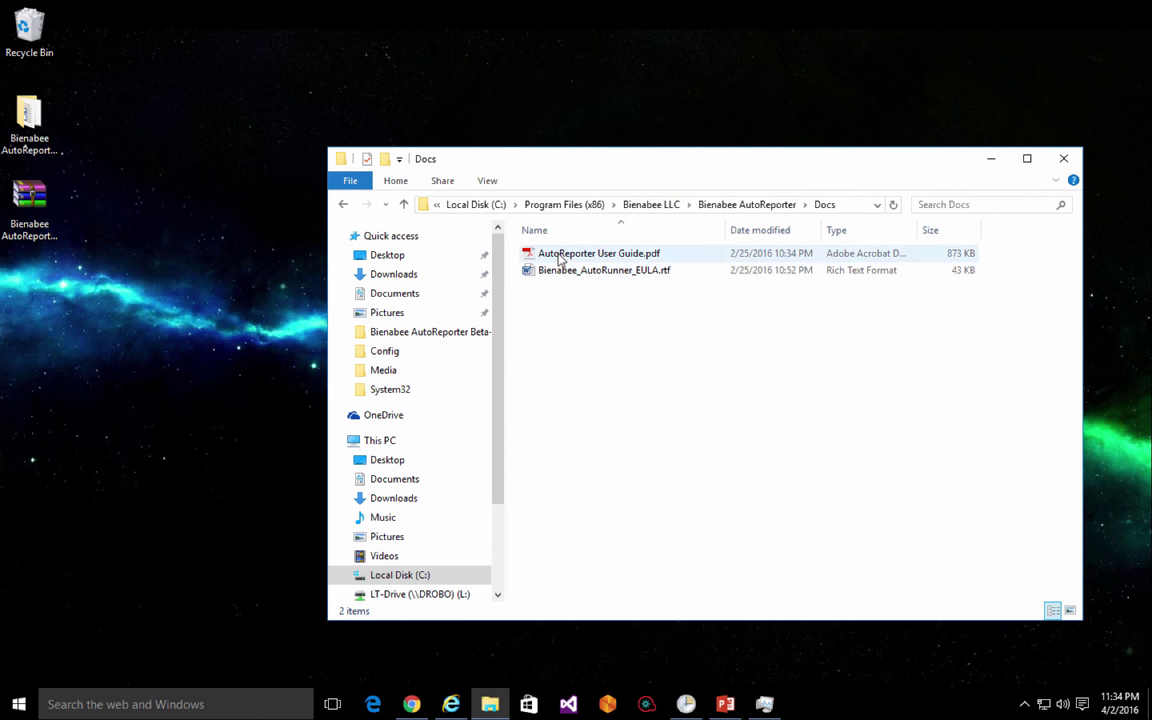
pyautogui.click(732, 204)
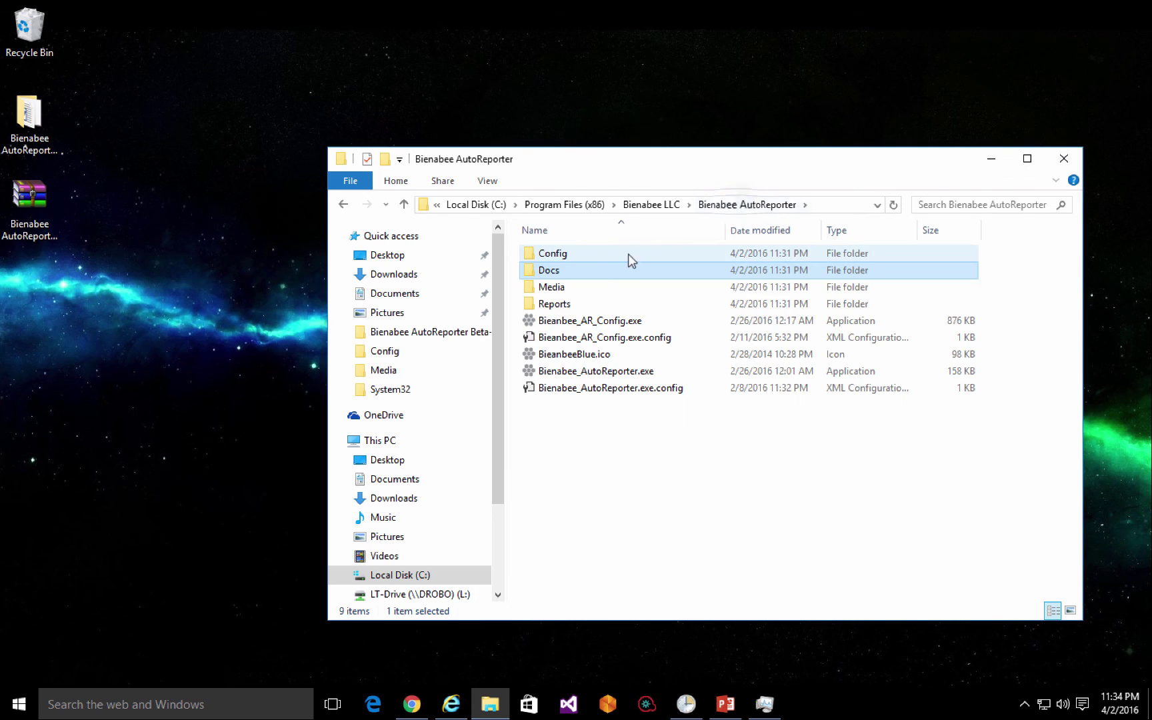
pyautogui.click(551, 291)
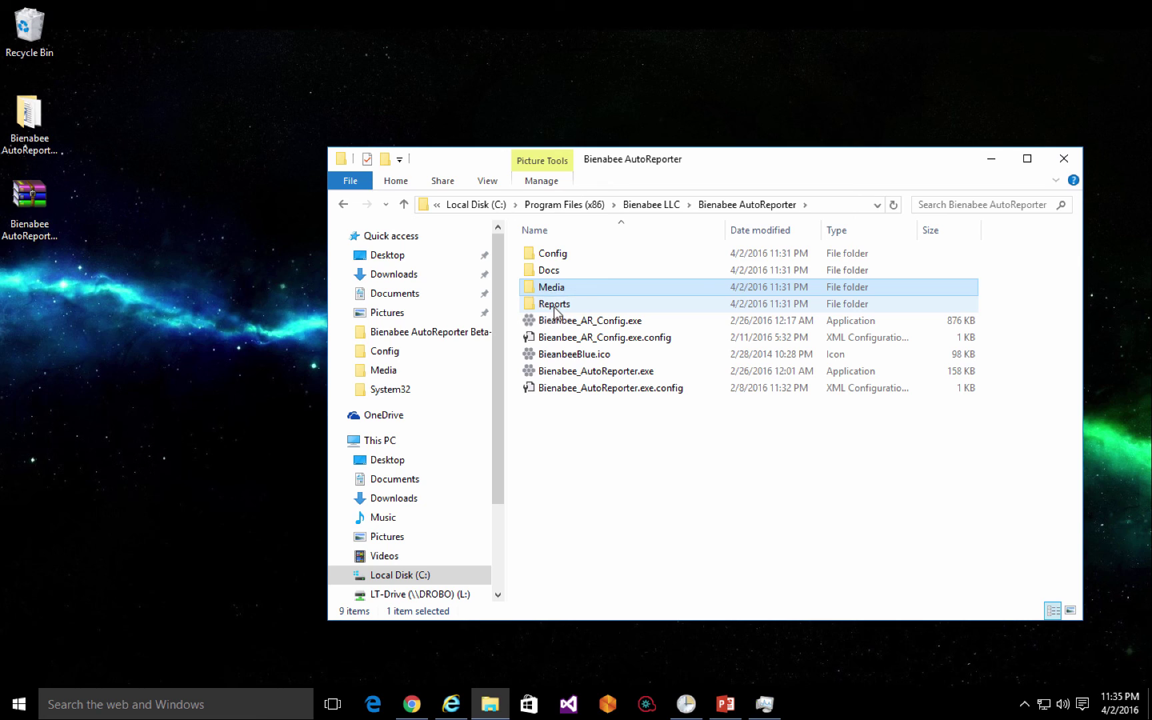
pyautogui.doubleClick(555, 305)
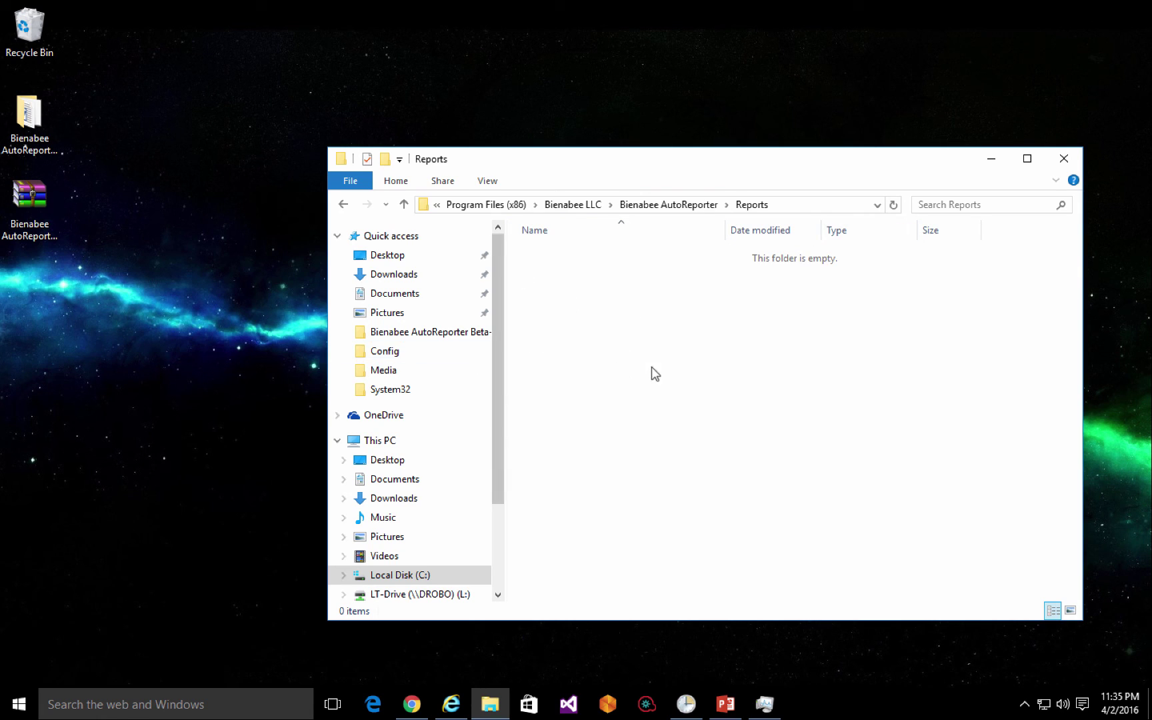
pyautogui.click(1061, 161)
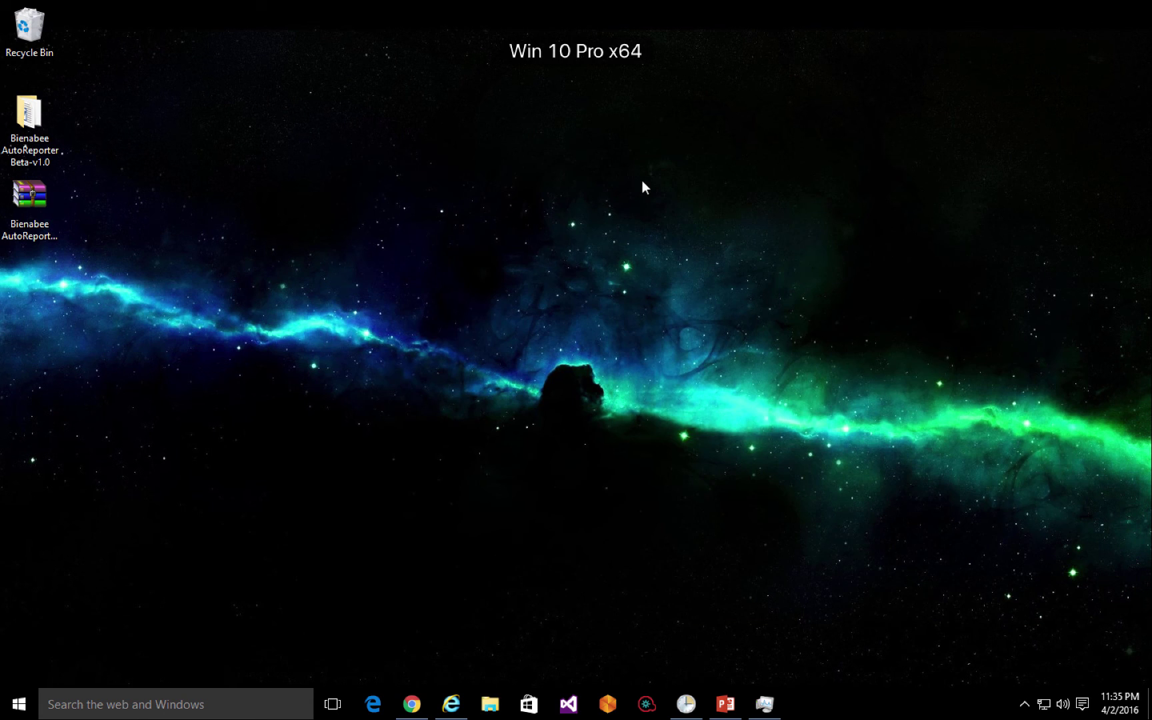